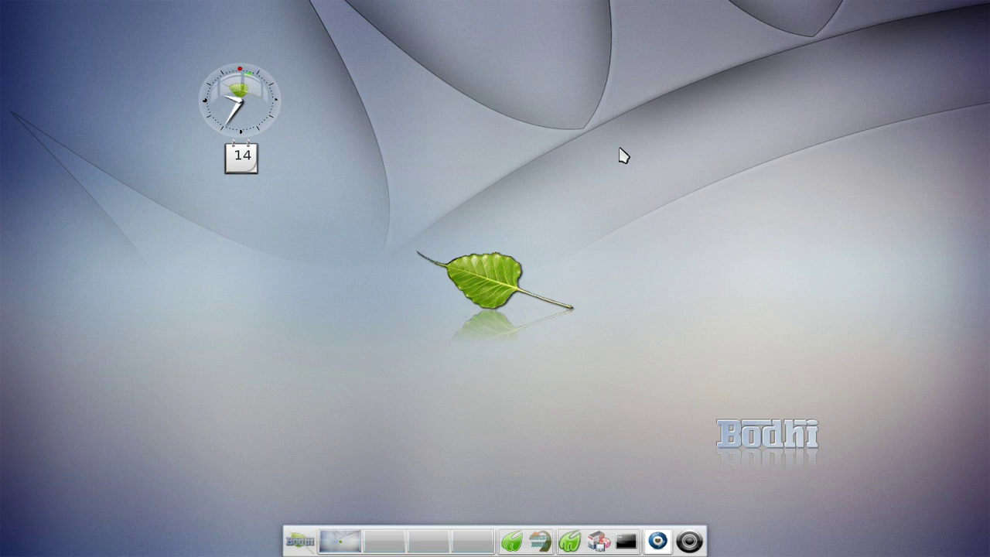
Open and close the Main menu a few times, bringing up its Places list.
left_click(623, 80)
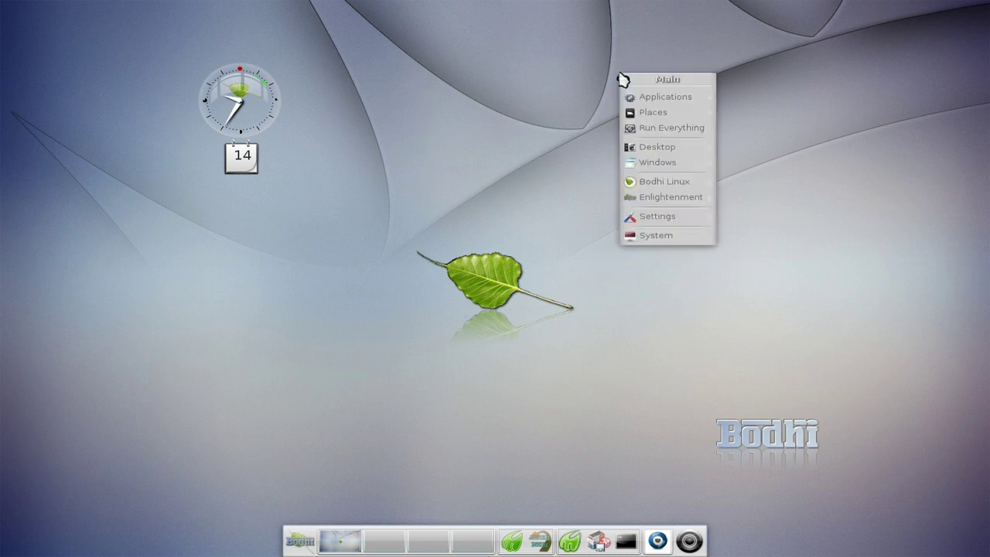
left_click(820, 73)
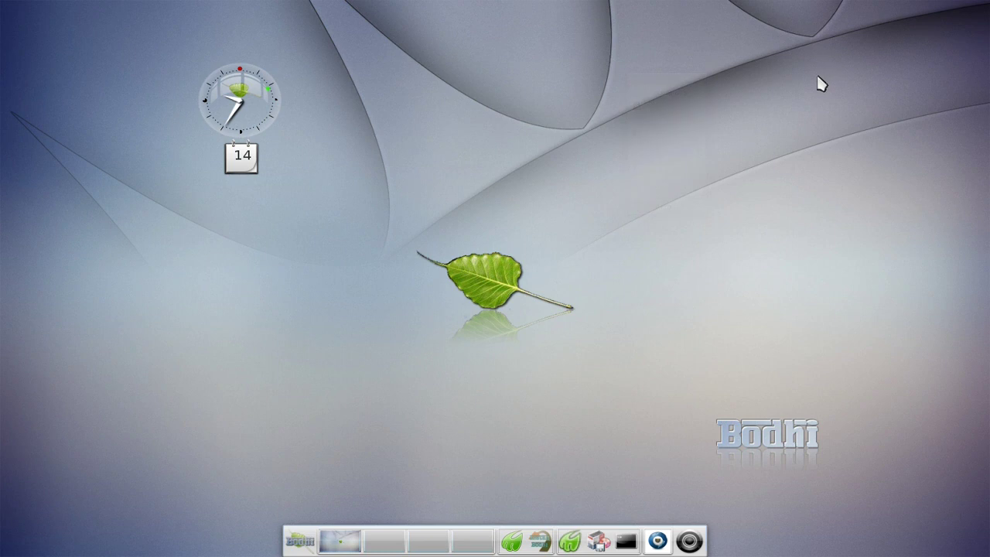
left_click(103, 155)
left_click(65, 151)
left_click(755, 250)
mouse_move(781, 288)
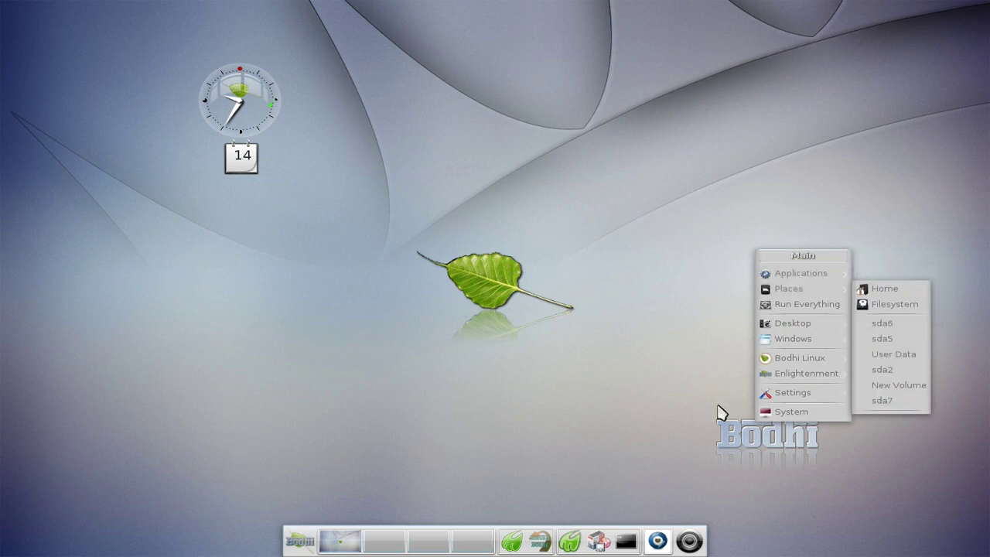
left_click(722, 209)
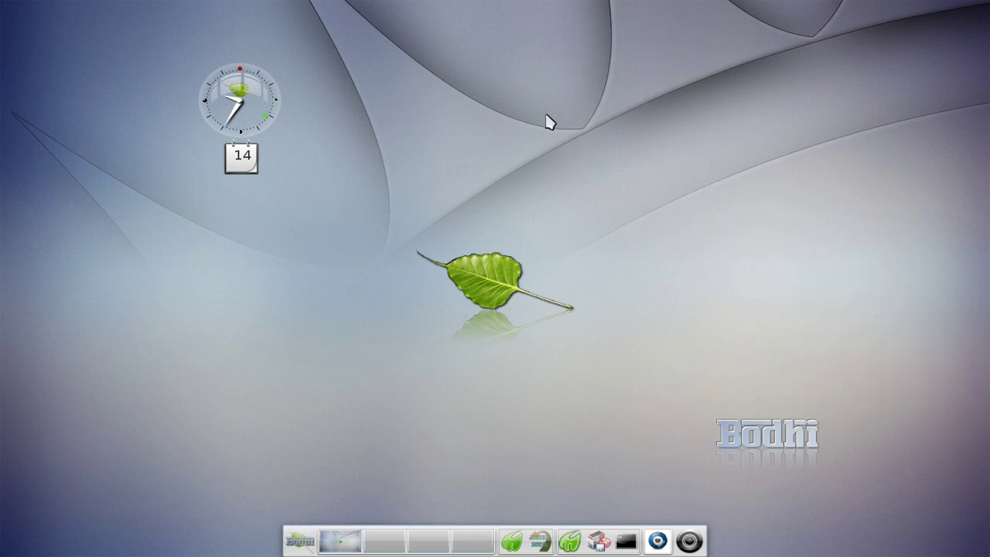
Reopen the Main menu, browse Places, Applications, Accessories and Preferences, then dismiss it.
left_click(319, 68)
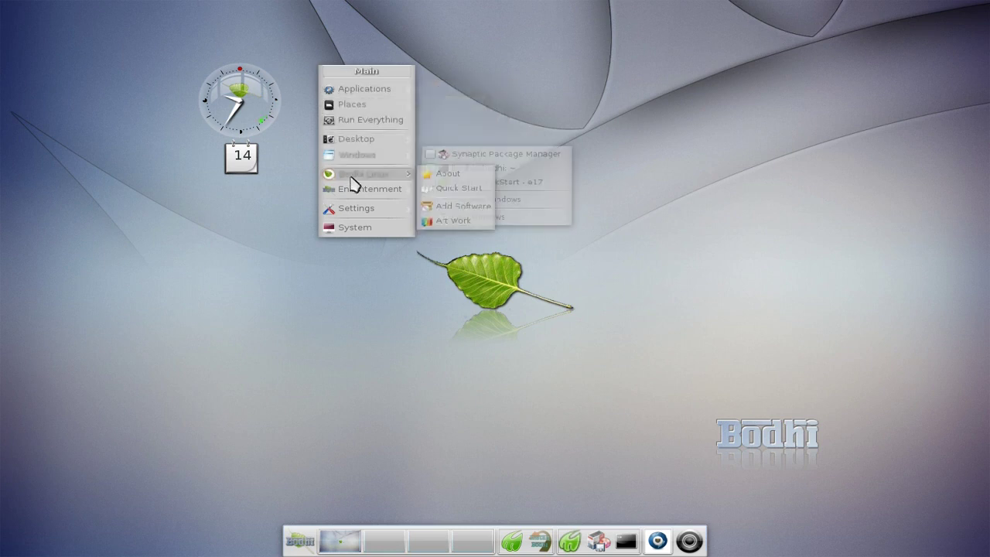
mouse_move(351, 212)
mouse_move(371, 91)
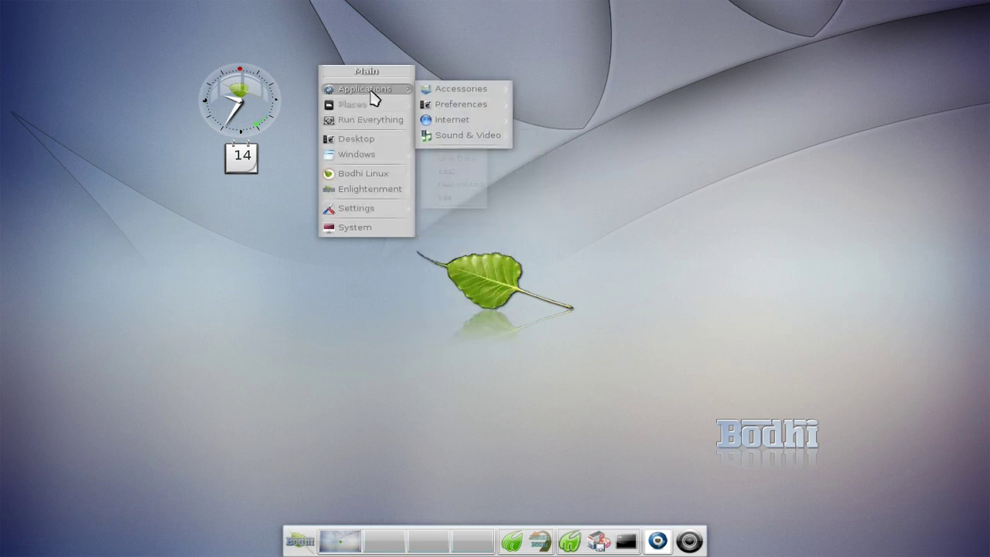
mouse_move(463, 92)
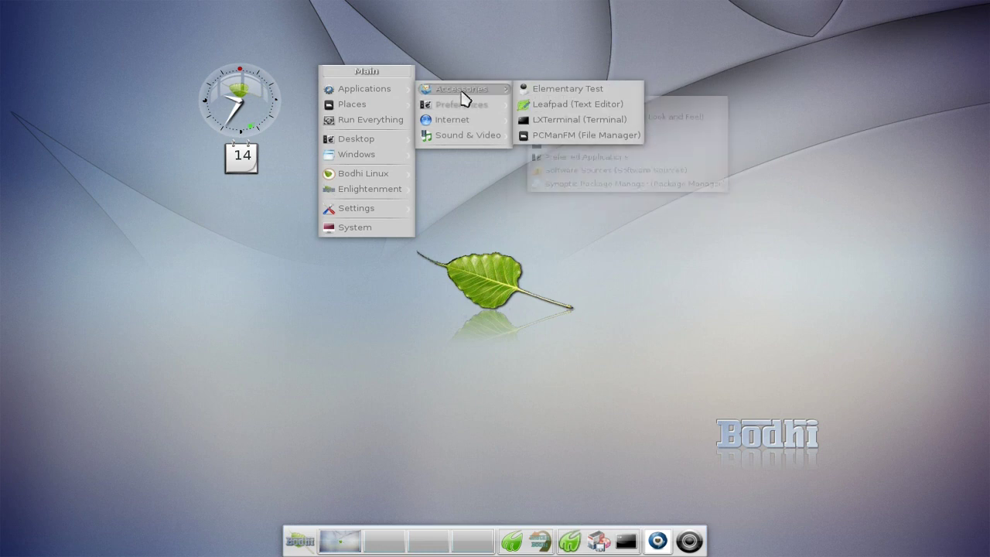
mouse_move(463, 124)
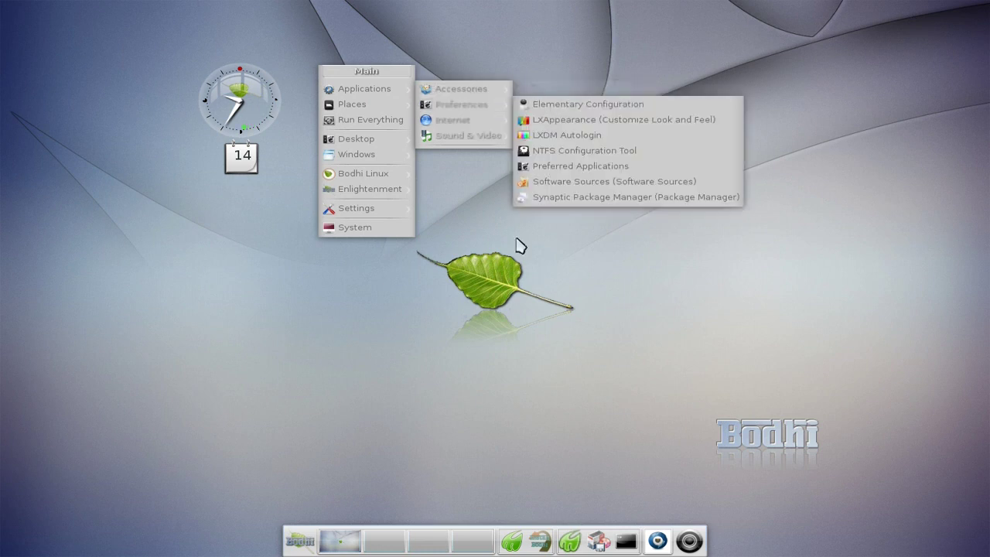
left_click(510, 272)
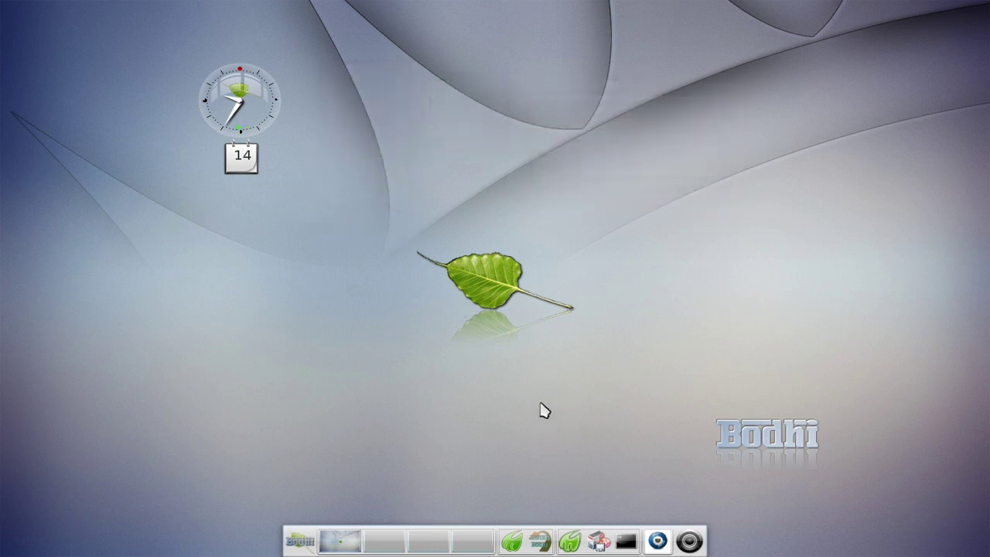
key("alt+Tab")
key("alt+Tab")
key("alt+Tab")
key("alt+Tab")
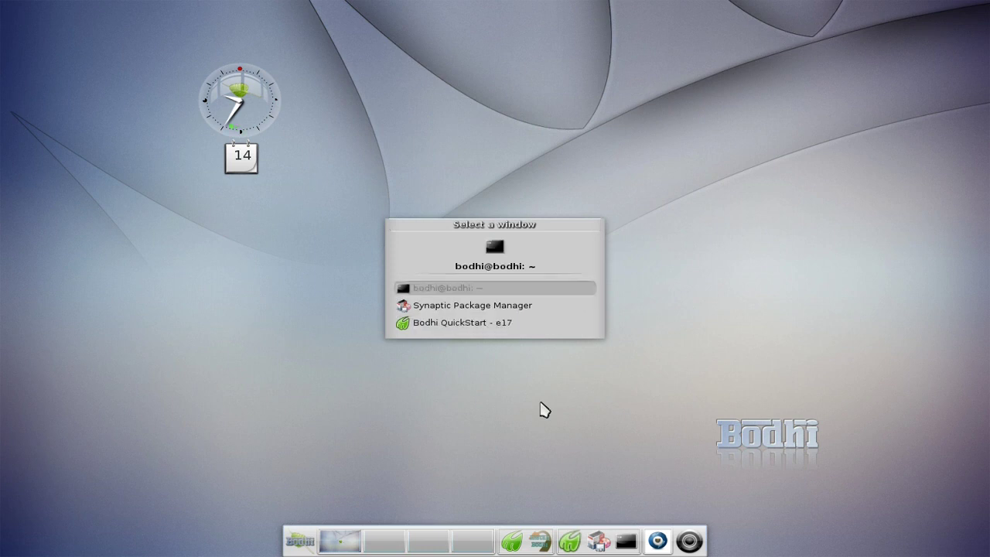
key("alt+Tab")
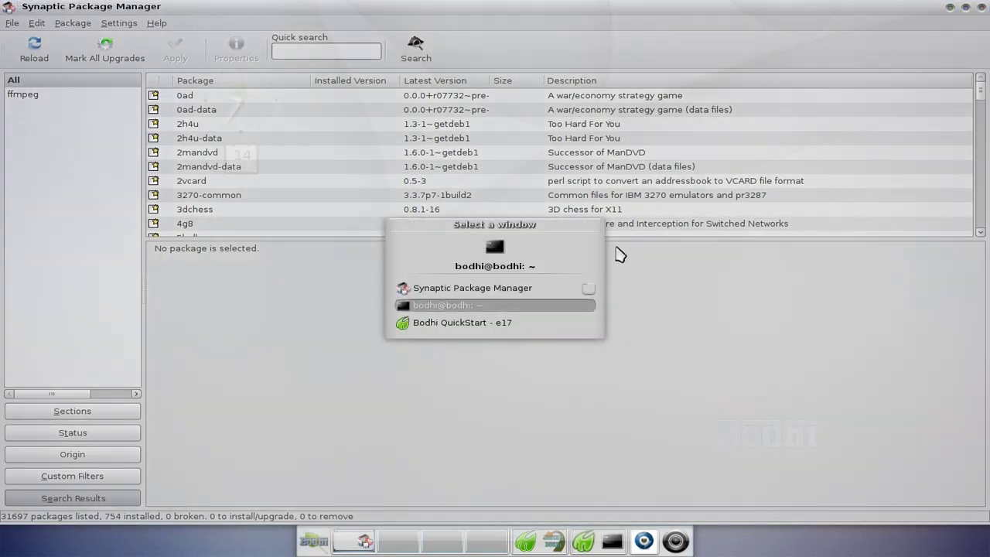
key("alt+Tab")
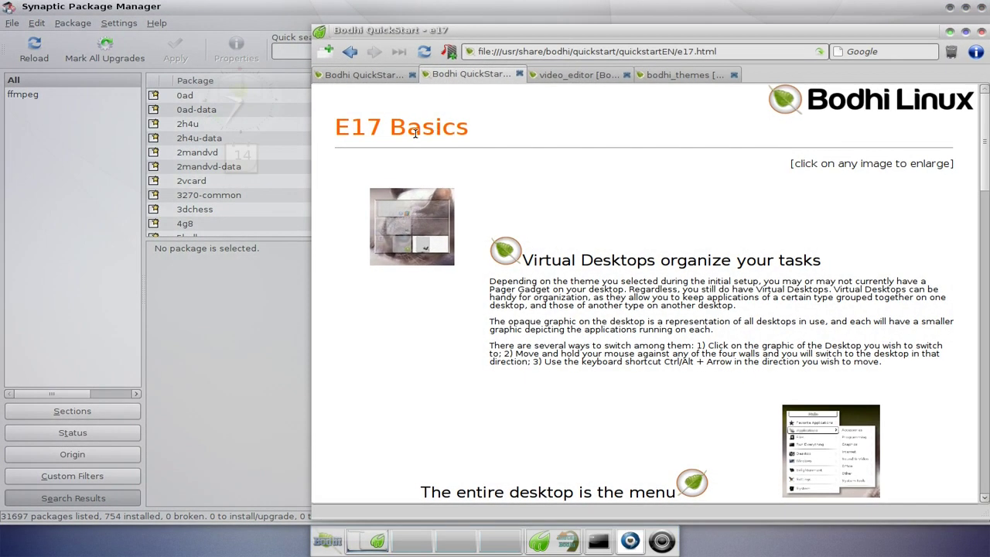
left_click(279, 139)
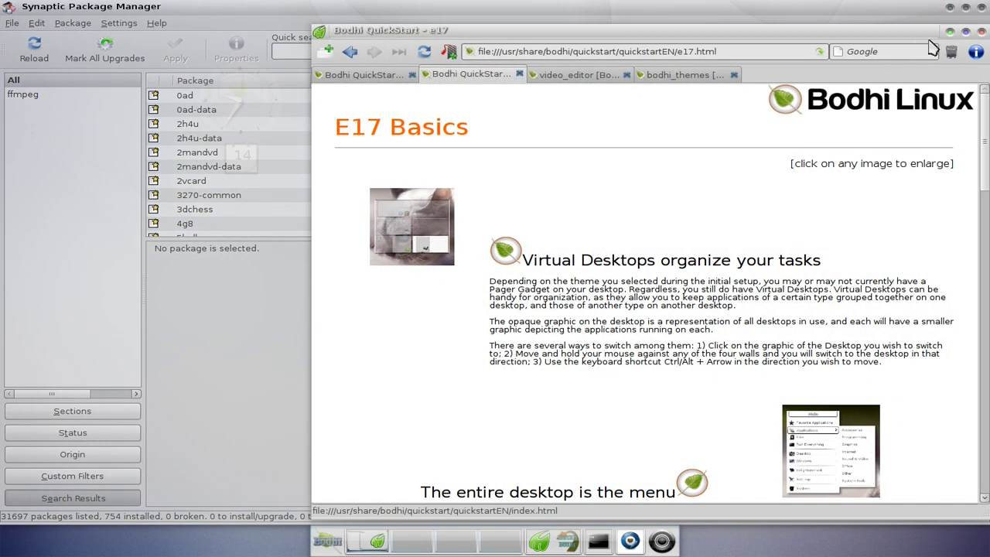
left_click(951, 32)
left_click(949, 8)
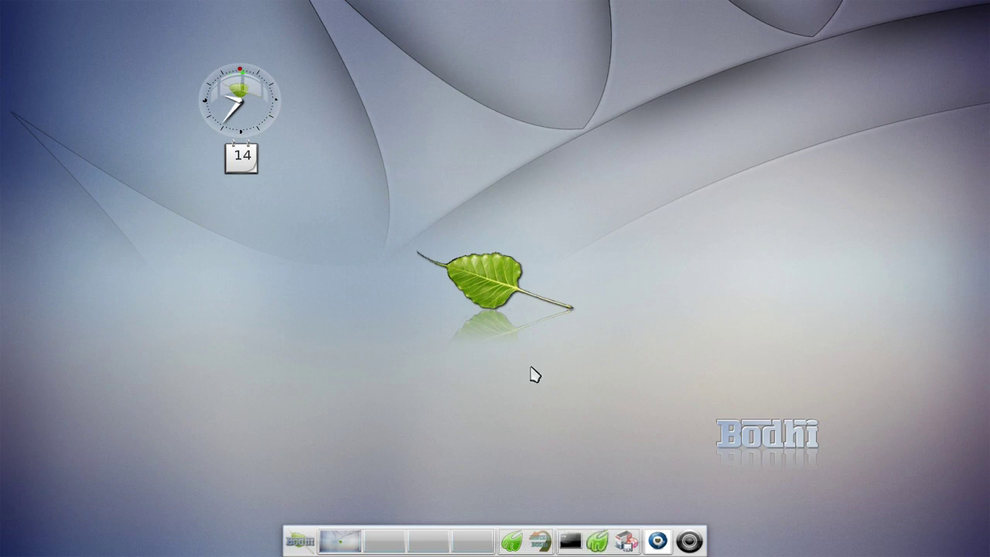
Toggle the Main menu, then browse the Everything launcher's Windows and PCManFM entries.
left_click(471, 145)
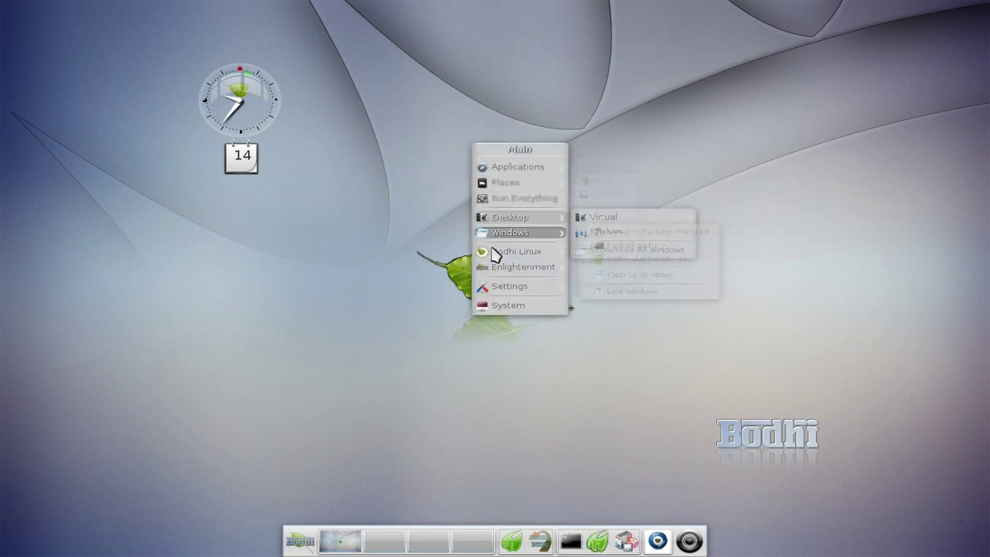
left_click(338, 242)
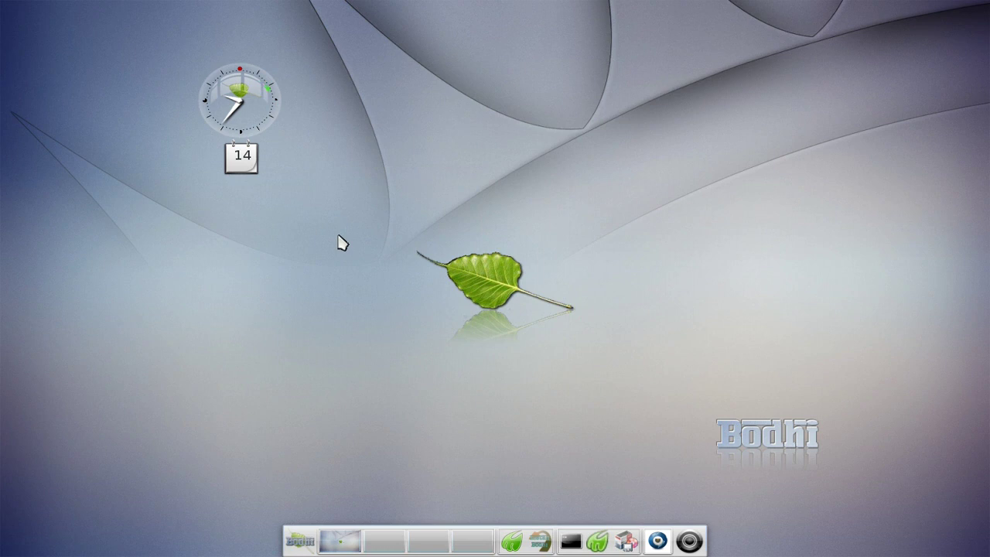
key("alt+Escape")
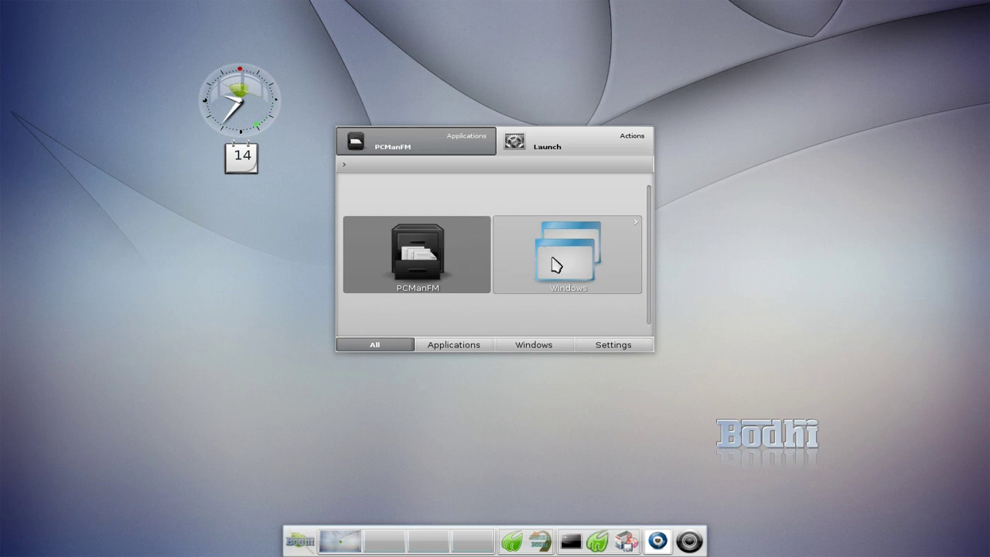
left_click(623, 236)
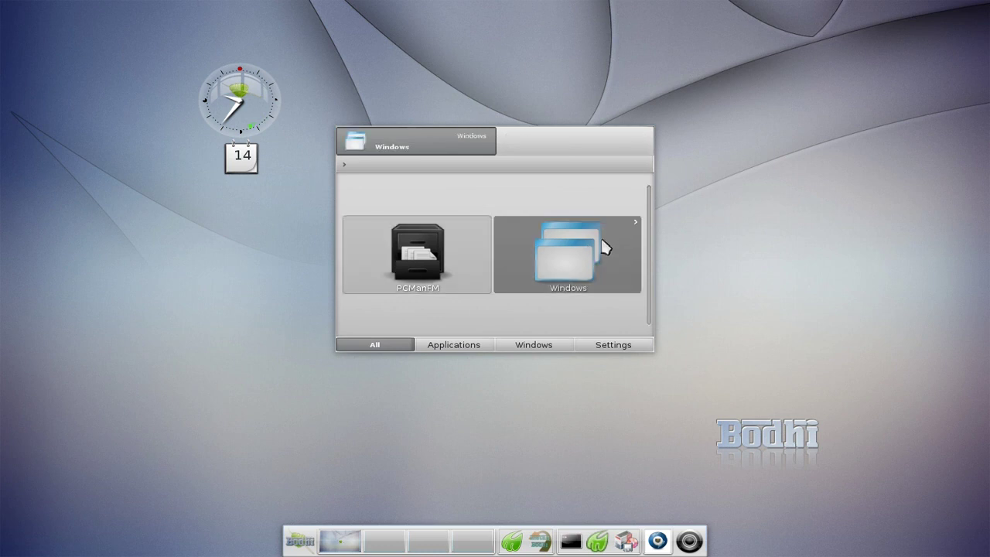
left_click(438, 258)
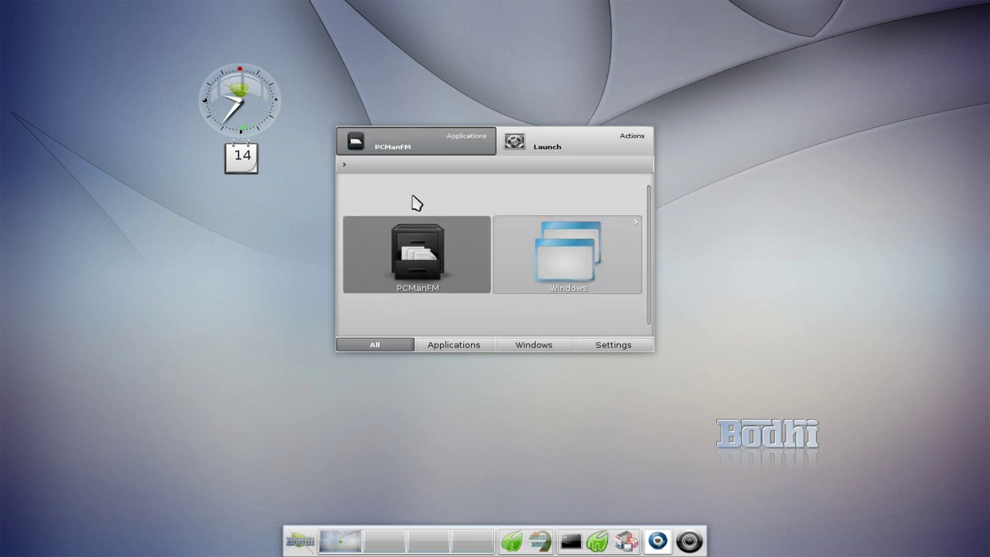
Search the Everything launcher for 'midor', clear the search and close the launcher.
type("midor")
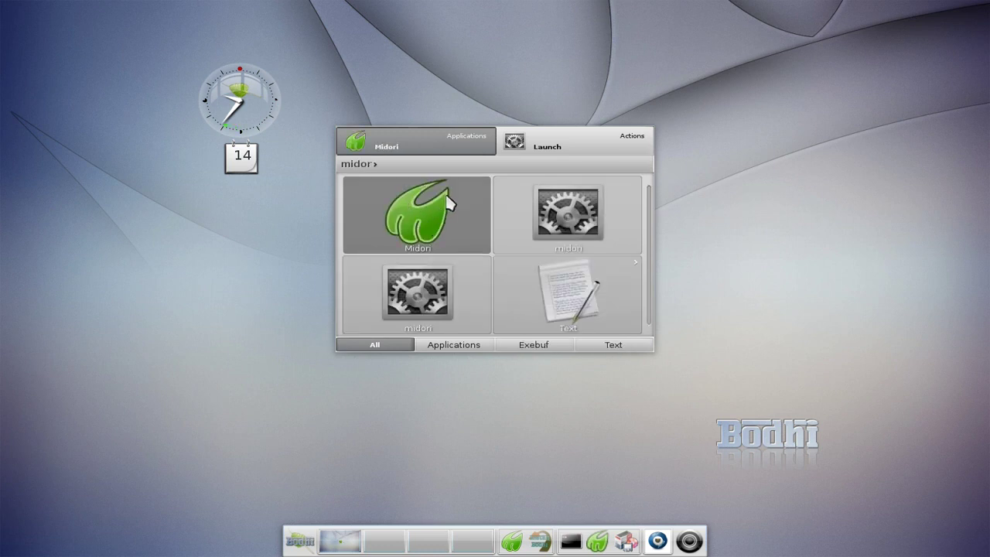
key("BackSpace")
key("BackSpace")
key("BackSpace")
key("BackSpace")
key("BackSpace")
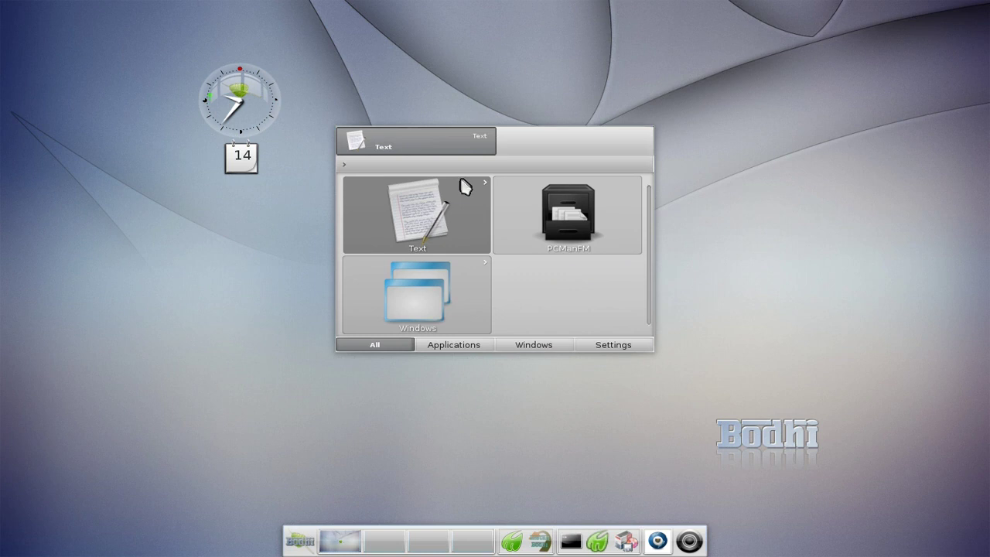
key("Escape")
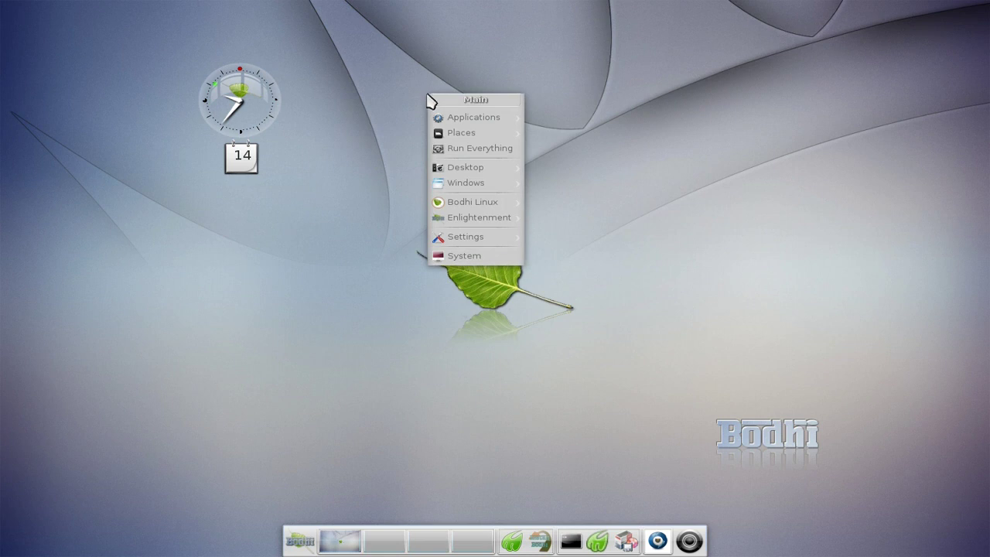
View the current theme's About Theme information and close it.
mouse_move(473, 202)
mouse_move(513, 218)
left_click(542, 234)
left_click(495, 339)
Open the Theme Selector from the Main menu and try the A-Bodhi-Boox theme.
left_click(354, 97)
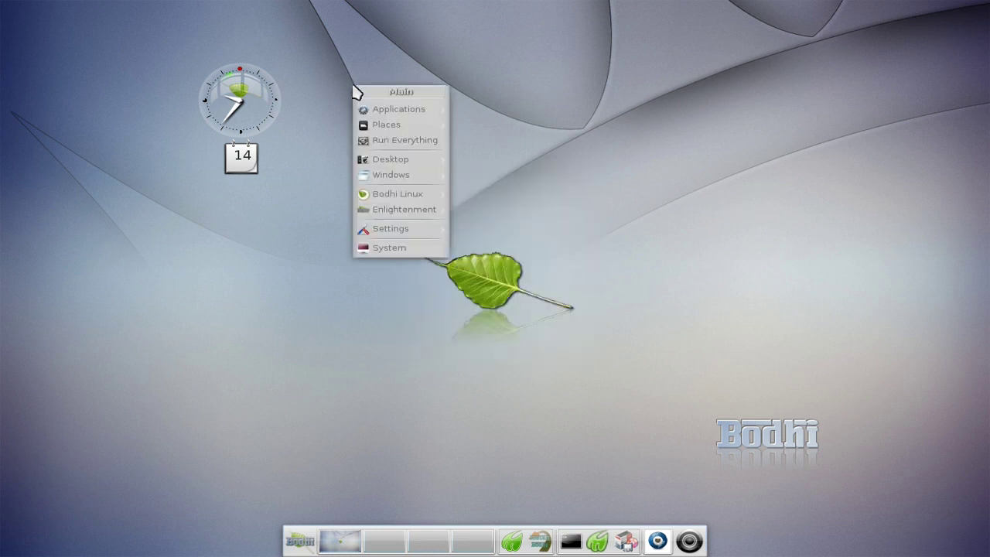
mouse_move(407, 233)
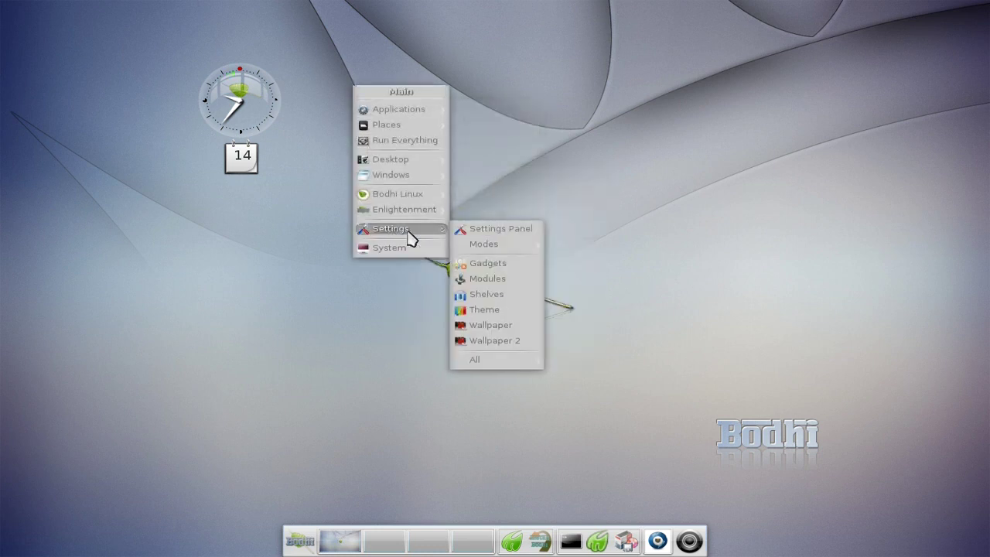
left_click(479, 309)
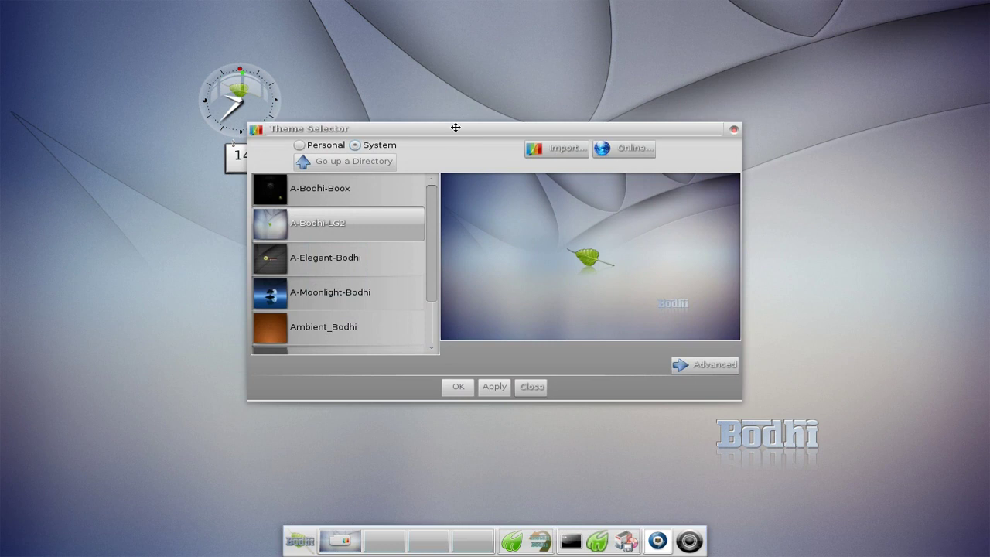
left_click_drag(456, 128, 499, 93)
left_click(390, 157)
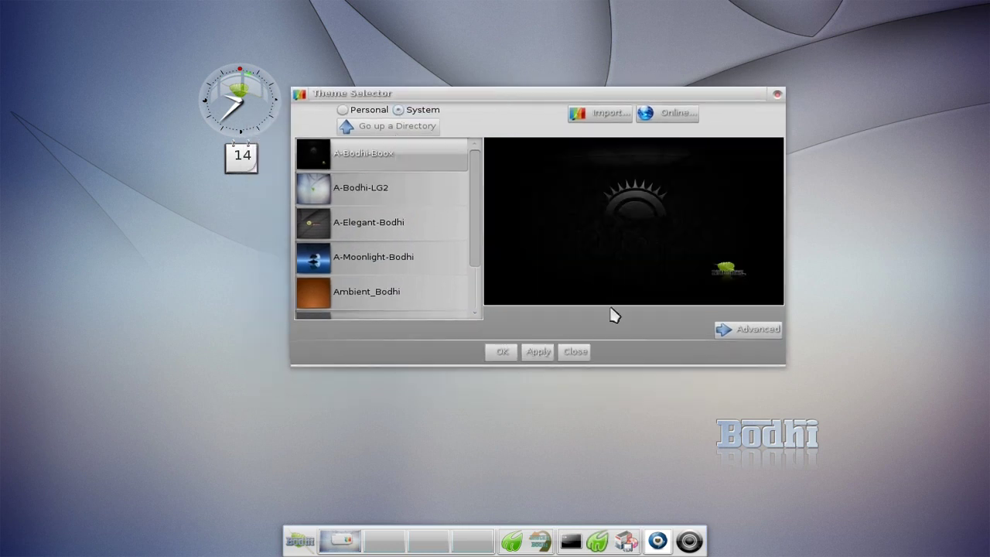
left_click(536, 352)
mouse_move(480, 177)
left_mouse_down()
mouse_move(480, 260)
mouse_move(471, 162)
left_mouse_up()
Preview A-Bodhi-LG2, A-Bodhi-Boox, A-Elegant-Bodhi and Ambient_Bodhi, ending on A-Moonlight-Bodhi.
left_click(401, 203)
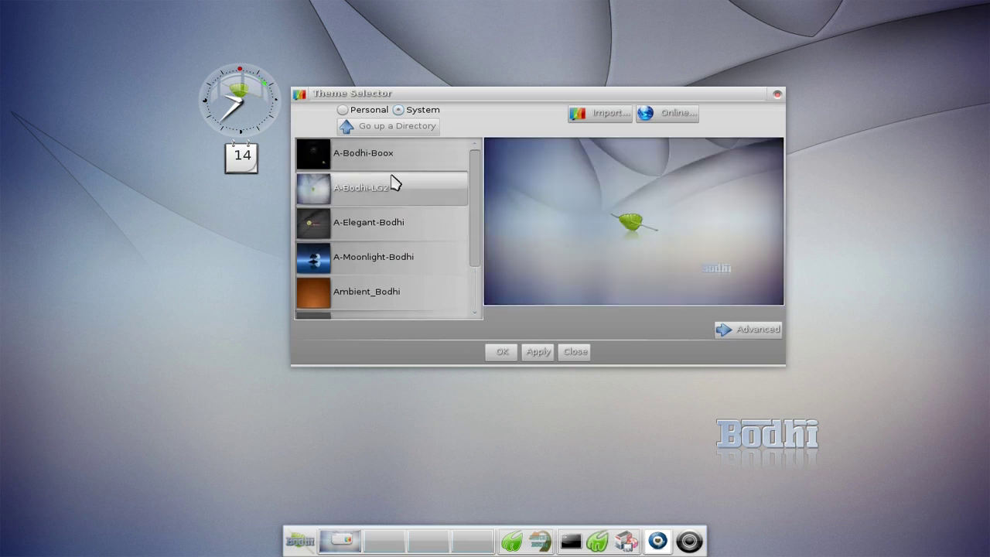
left_click(394, 160)
left_click(392, 193)
left_click(392, 225)
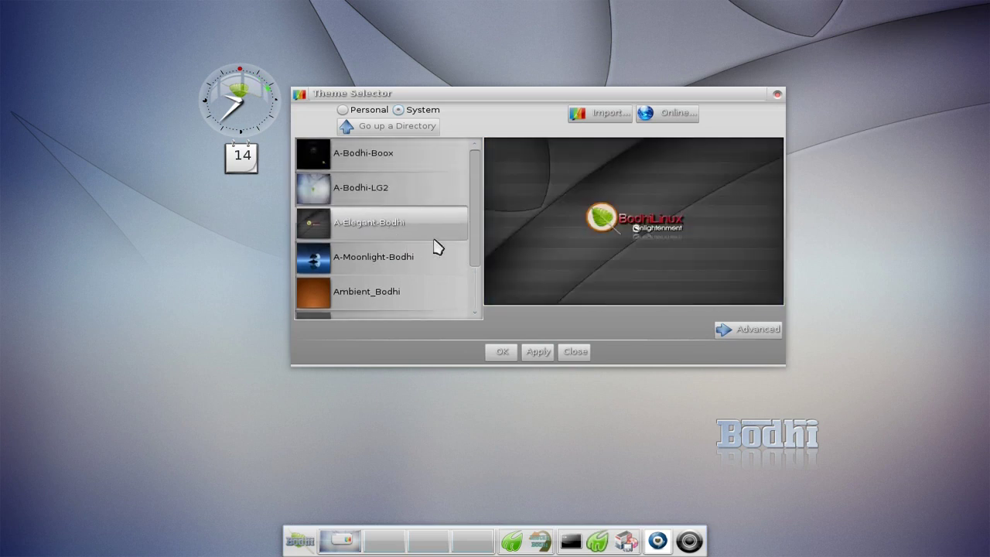
left_click(406, 260)
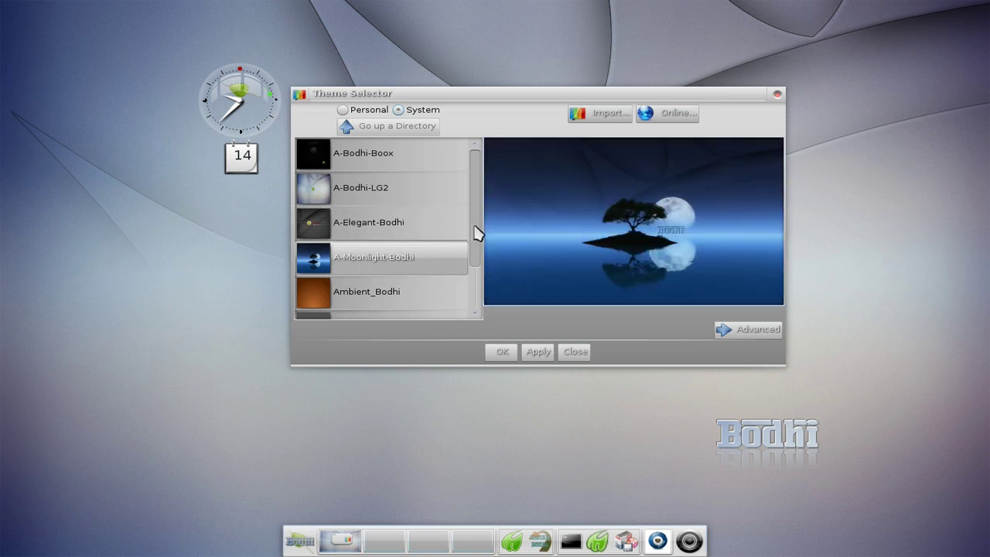
left_click_drag(477, 234, 477, 265)
left_click(415, 243)
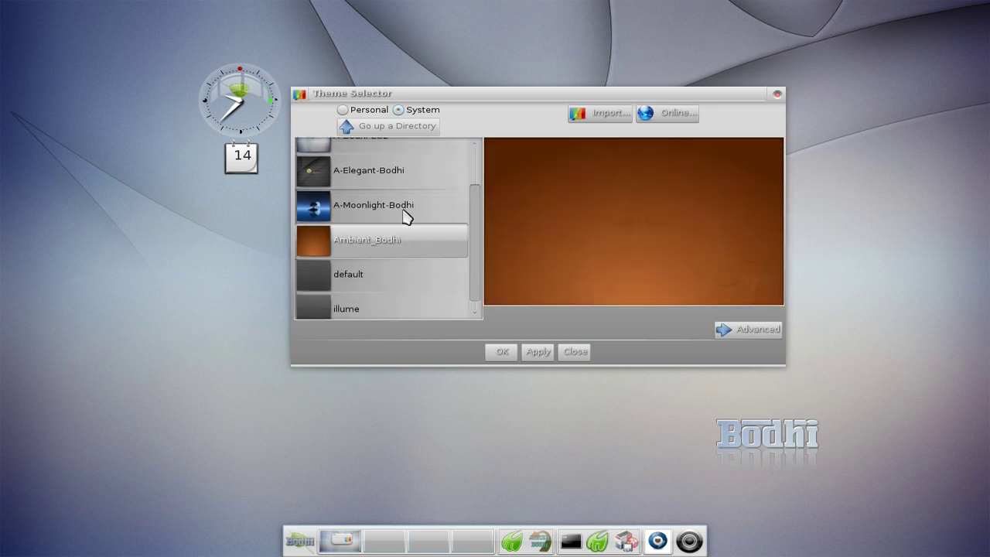
left_click(405, 213)
scroll(468, 227, "up", 2)
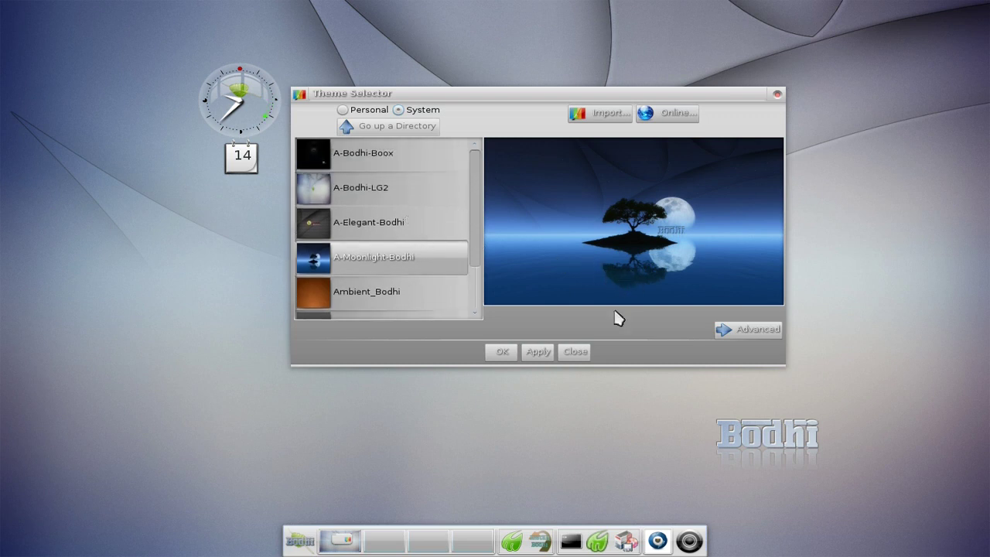
left_click(600, 539)
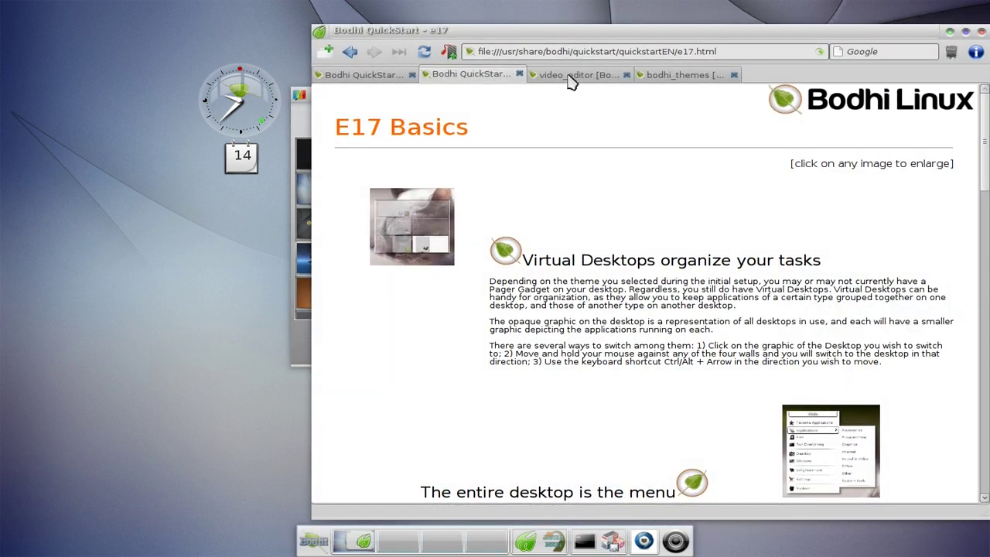
left_click(664, 74)
left_click_drag(568, 38, 525, 23)
mouse_move(942, 117)
left_mouse_down()
mouse_move(938, 95)
mouse_move(941, 215)
mouse_move(962, 310)
mouse_move(950, 459)
mouse_move(981, 190)
mouse_move(963, 94)
mouse_move(955, 141)
left_mouse_up()
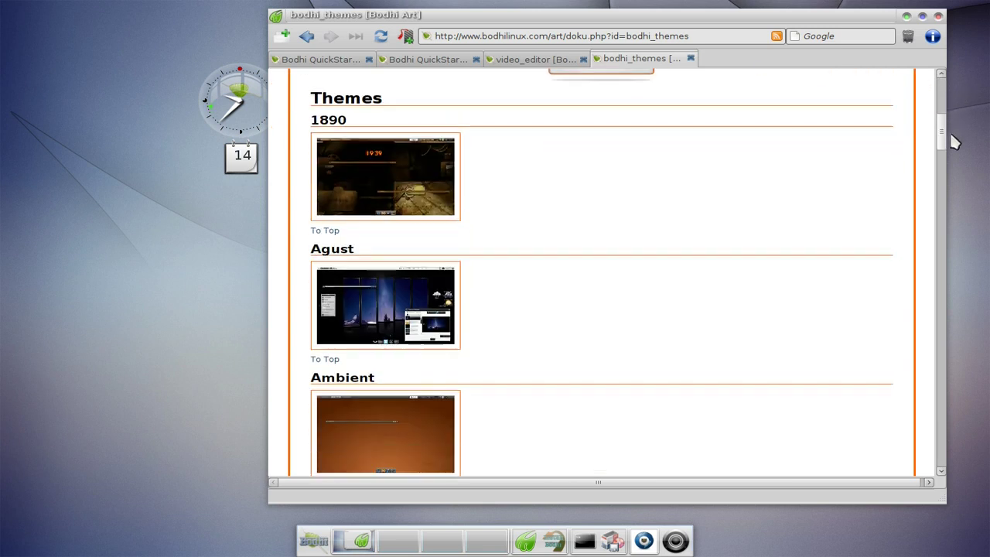
left_click(907, 16)
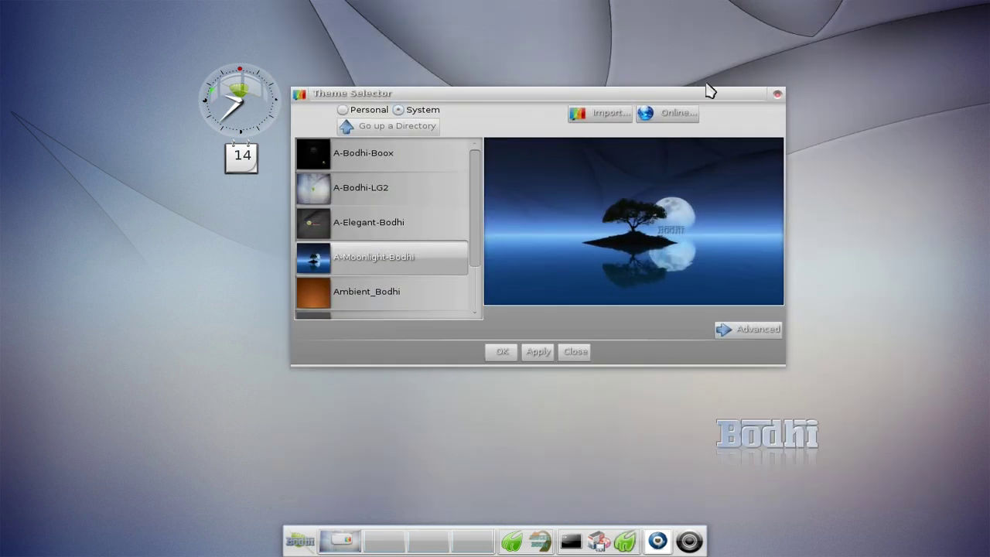
Close Theme Selector and launch LXAppearance from Main menu > Applications > Preferences.
left_click(777, 94)
left_click(444, 89)
mouse_move(486, 109)
mouse_move(585, 128)
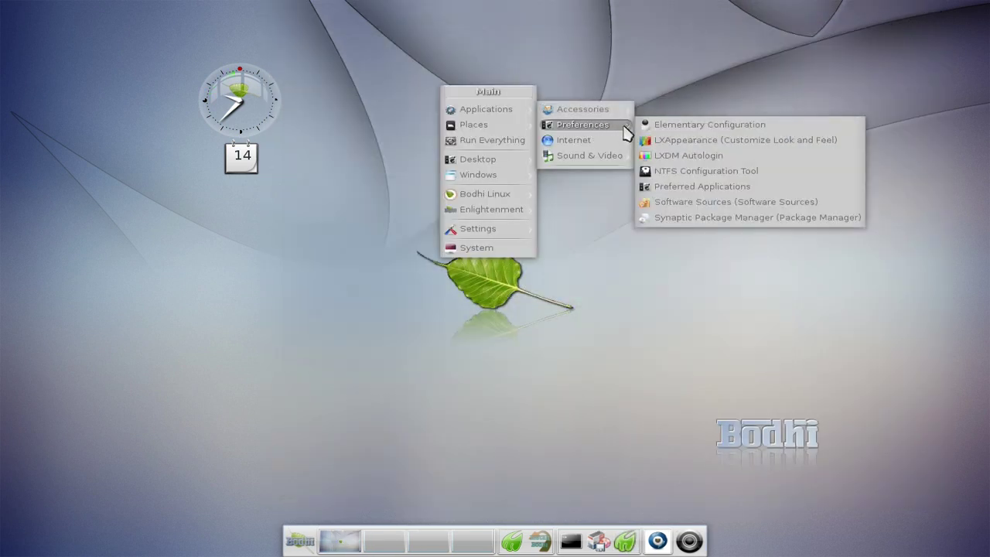
left_click(772, 143)
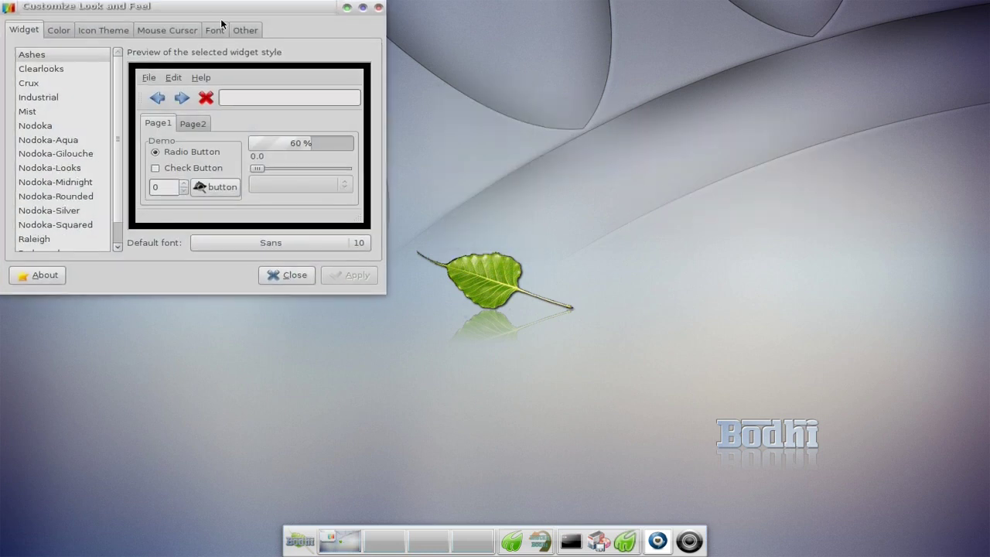
left_click_drag(215, 15, 526, 66)
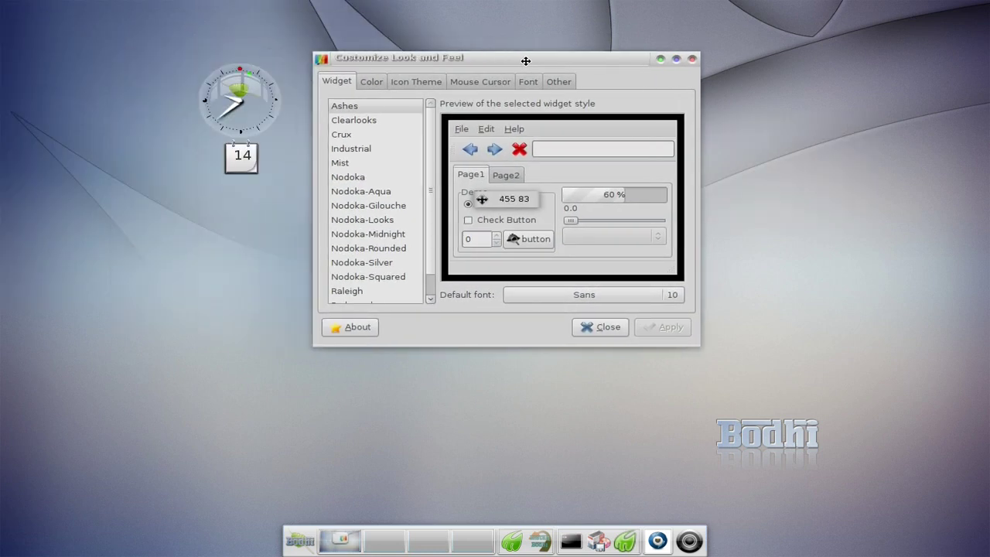
Preview the Clearlooks, Crux, Industrial, Mist, Nodoka, Nodoka-Gilouche, Looks and Midnight widget styles.
left_click(375, 122)
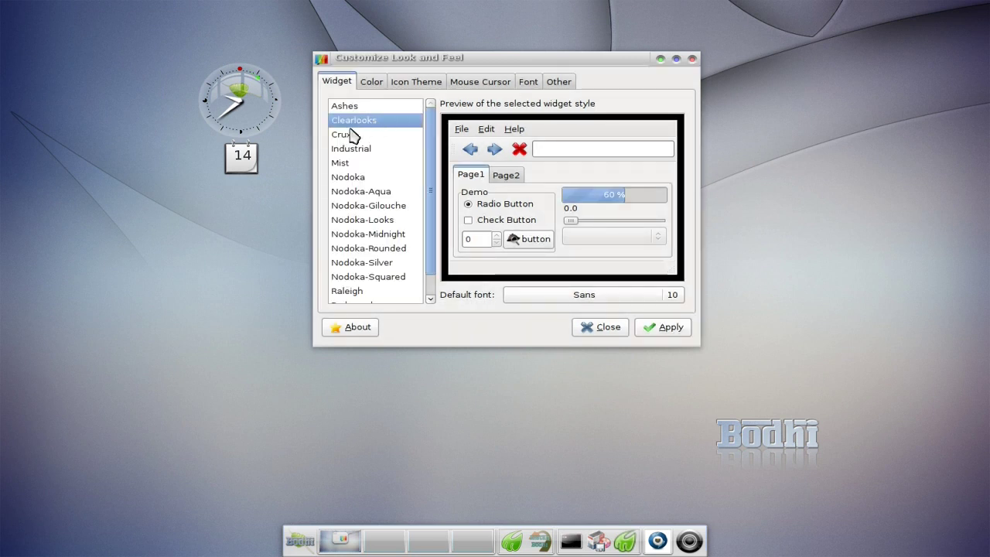
key("Down")
key("Down")
key("Down")
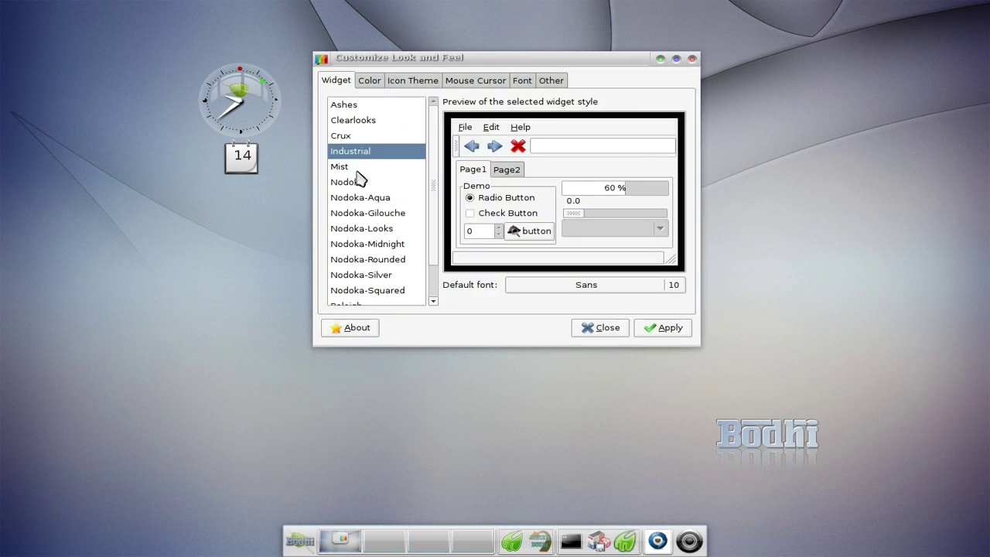
key("Down")
key("Down")
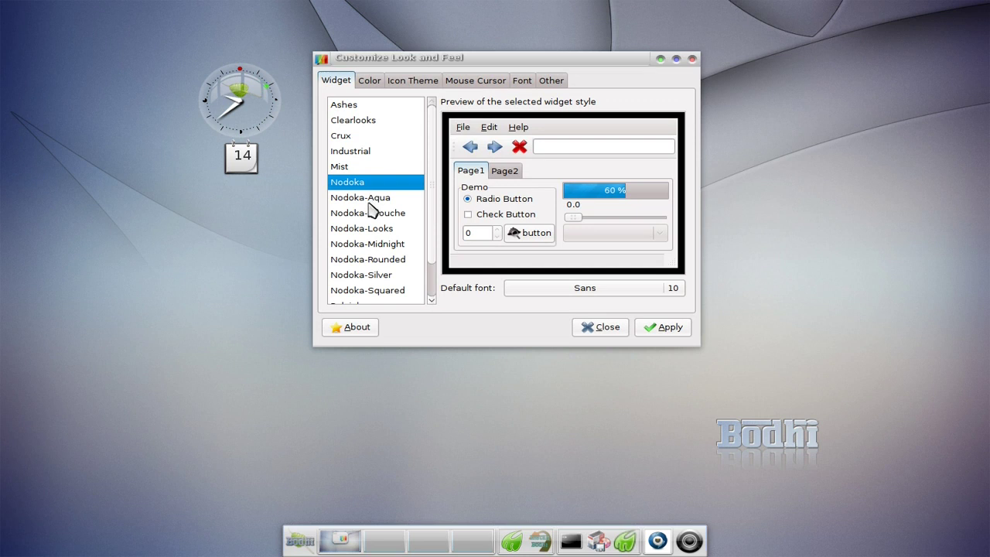
left_click_drag(431, 171, 431, 222)
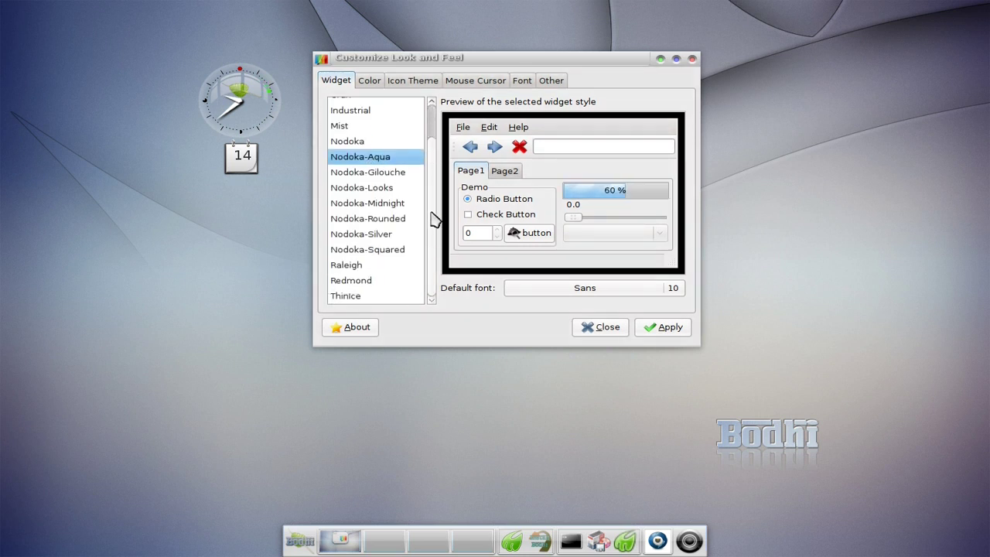
left_click(369, 178)
left_click(367, 190)
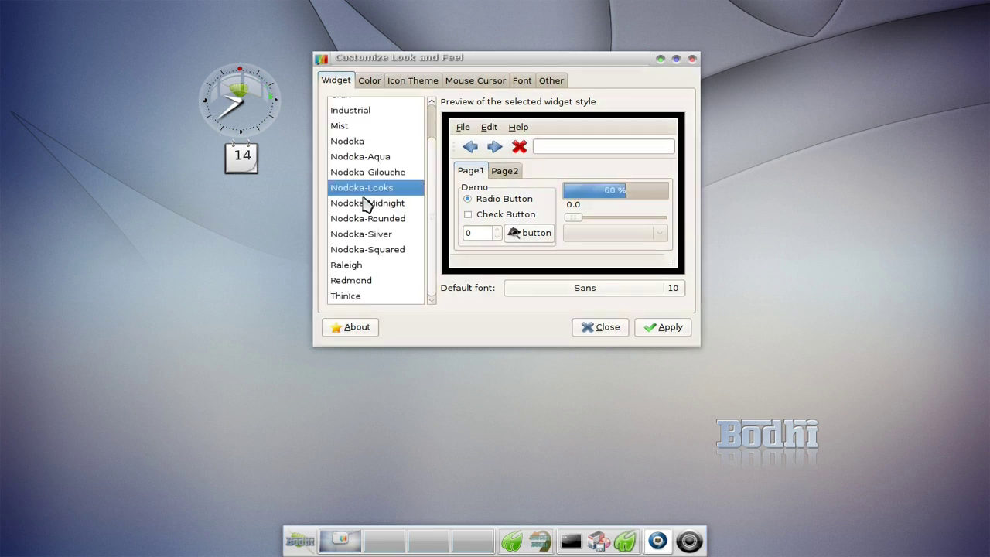
left_click(367, 204)
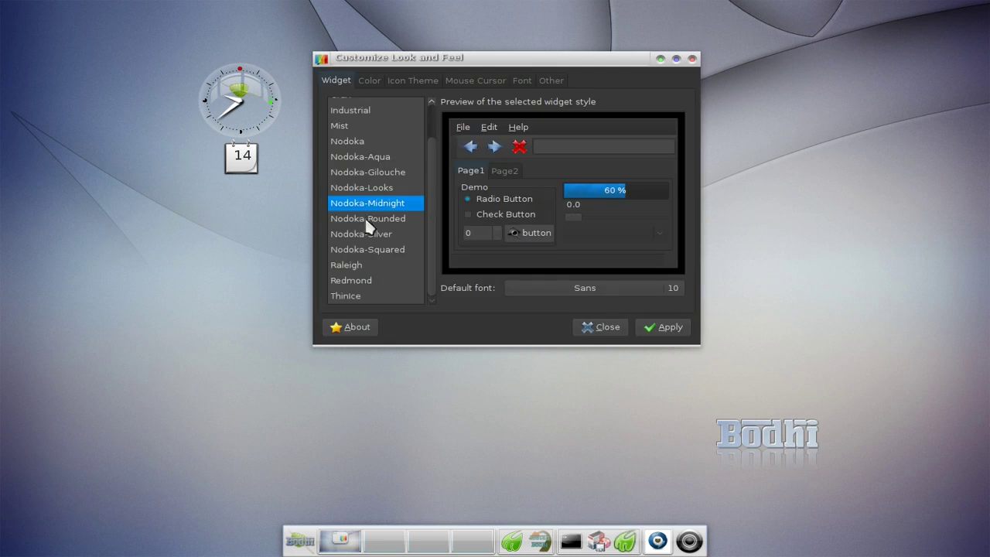
Preview Nodoka-Rounded, Nodoka-Squared, Nodoka-Silver and Raleigh, settling on Nodoka-Aqua.
left_click(366, 219)
left_click(363, 250)
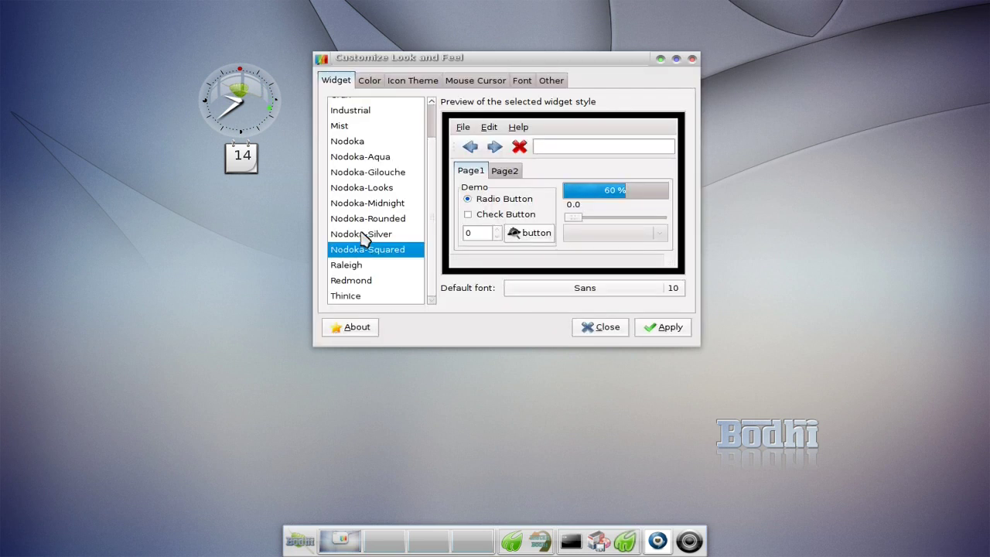
left_click(361, 235)
left_click(360, 251)
left_click(361, 266)
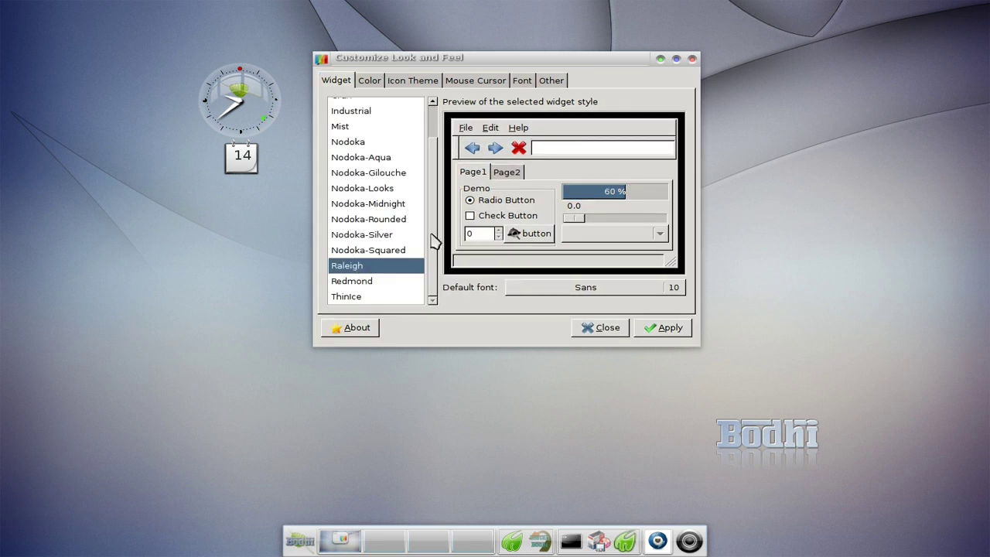
left_click_drag(435, 239, 430, 146)
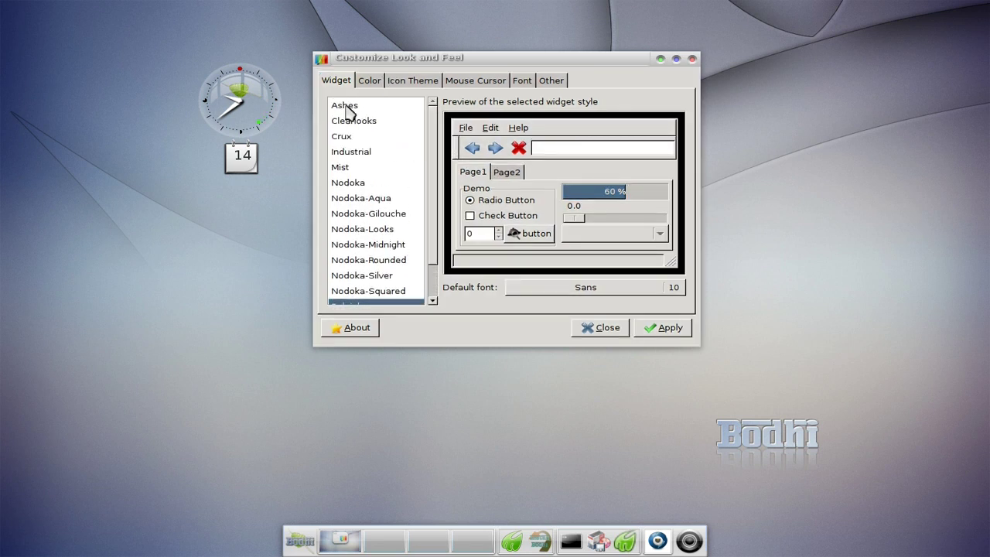
left_click(358, 198)
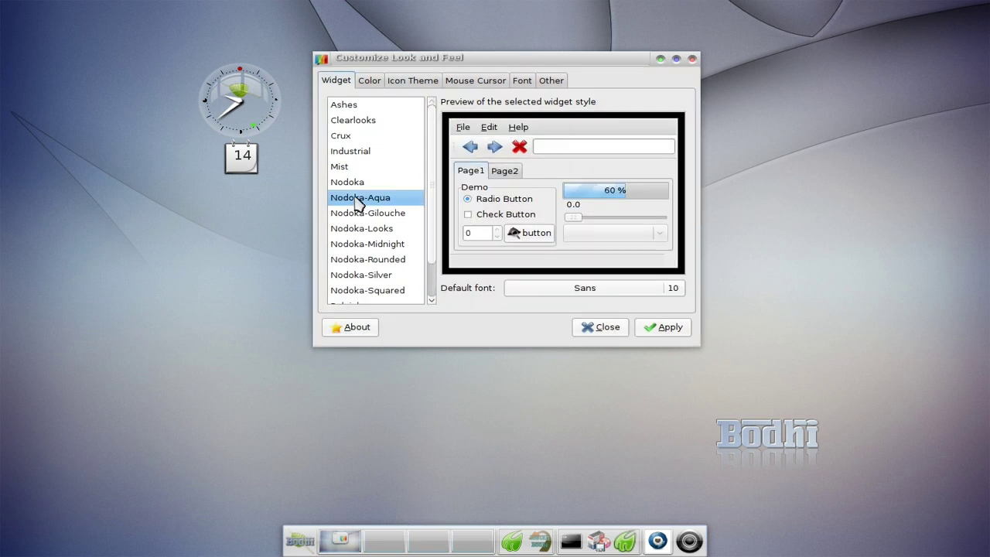
Preview the ReMix icon theme, browse the cursor, font, other and colour settings, then close LXAppearance.
left_click(413, 81)
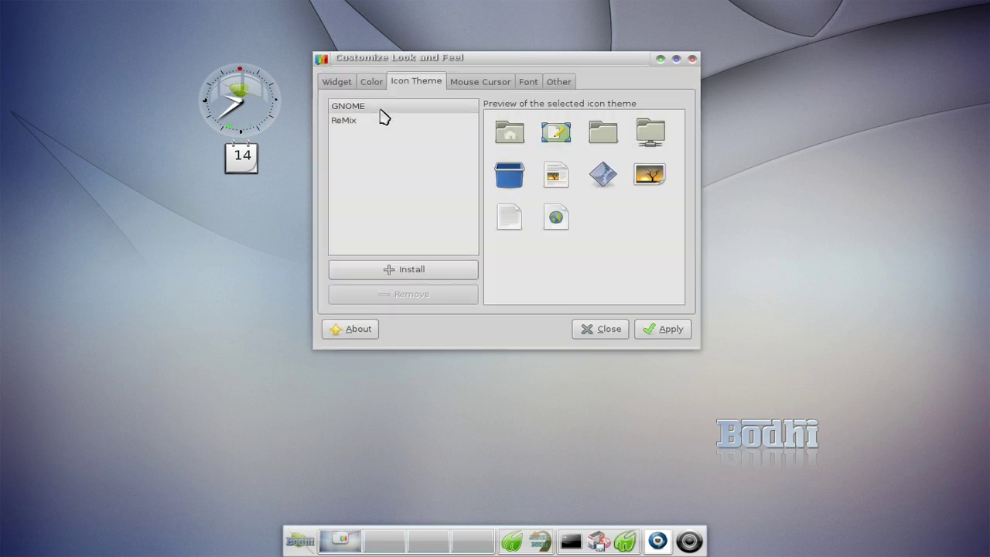
left_click(377, 122)
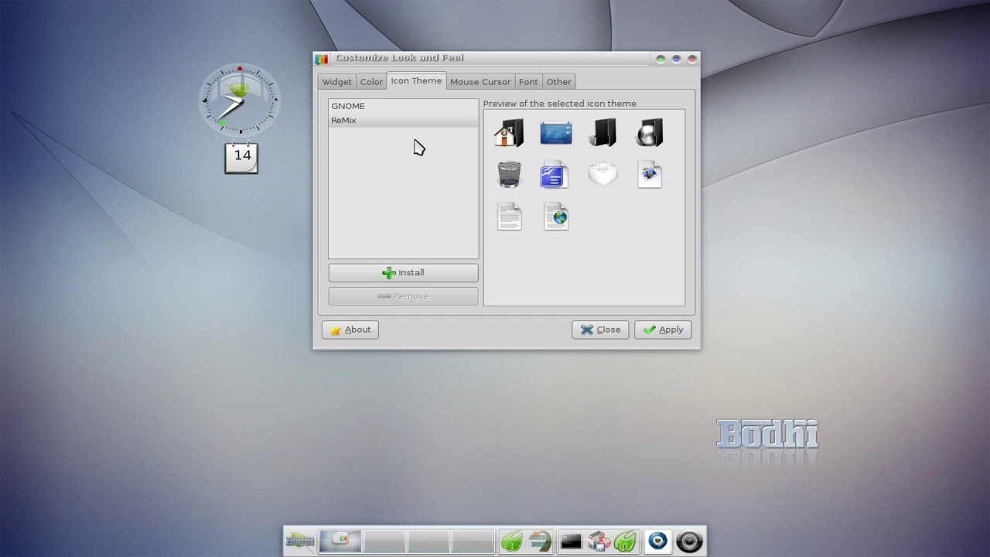
left_click(472, 85)
left_click(532, 87)
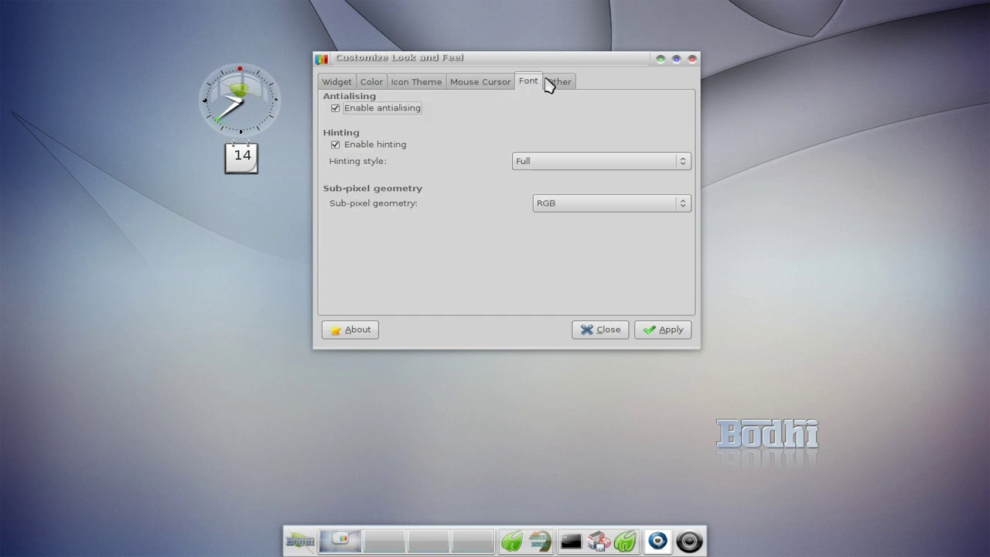
left_click(559, 82)
left_click(527, 83)
left_click(497, 85)
left_click(427, 86)
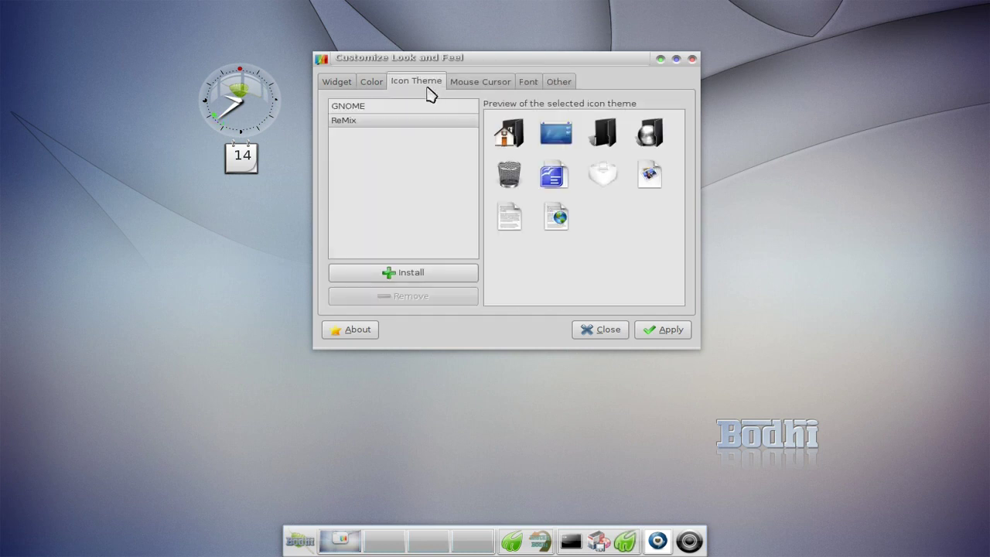
left_click(377, 84)
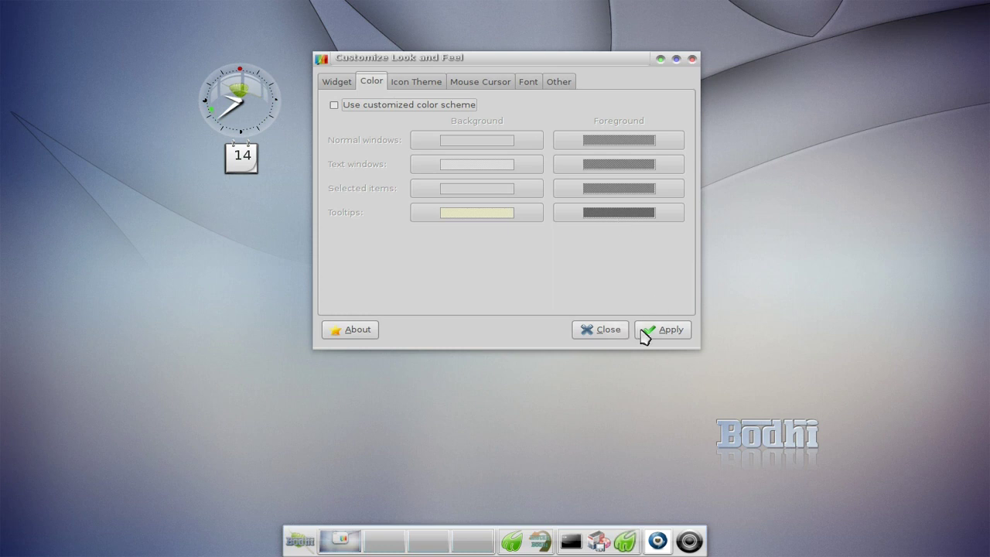
left_click(585, 328)
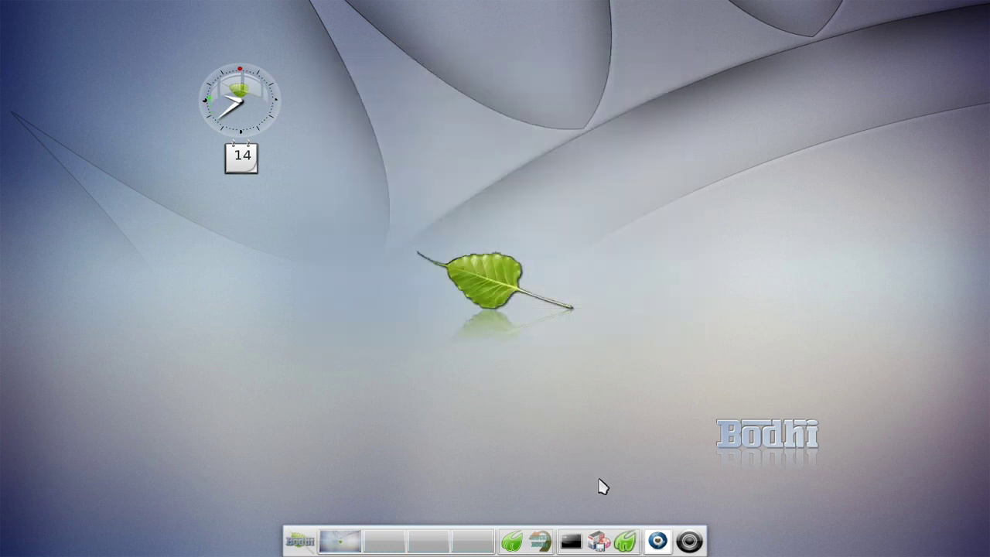
Restore the minimised Midori window and scroll the bodhi_themes page down and back up.
left_click(626, 541)
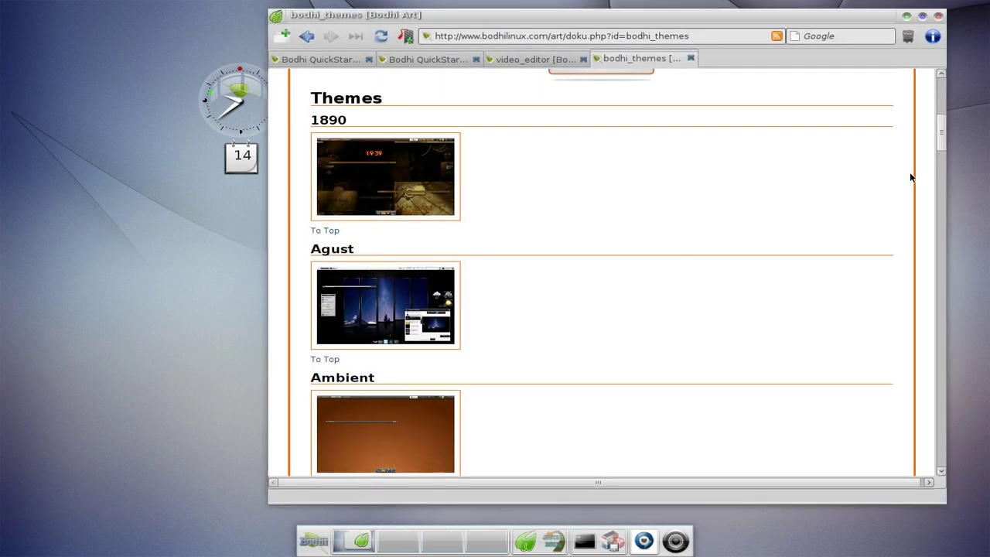
left_click_drag(944, 138, 943, 105)
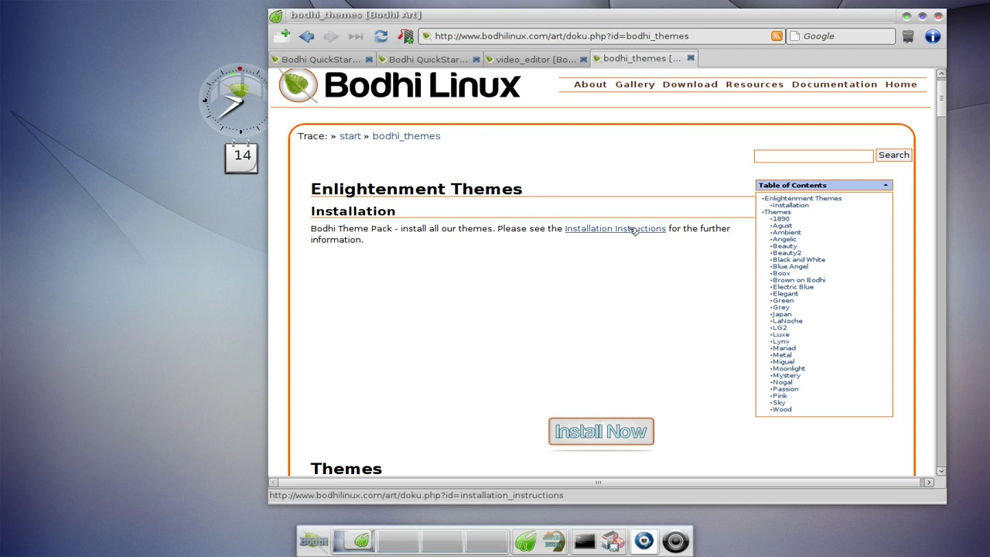
scroll(624, 307, "up", 1)
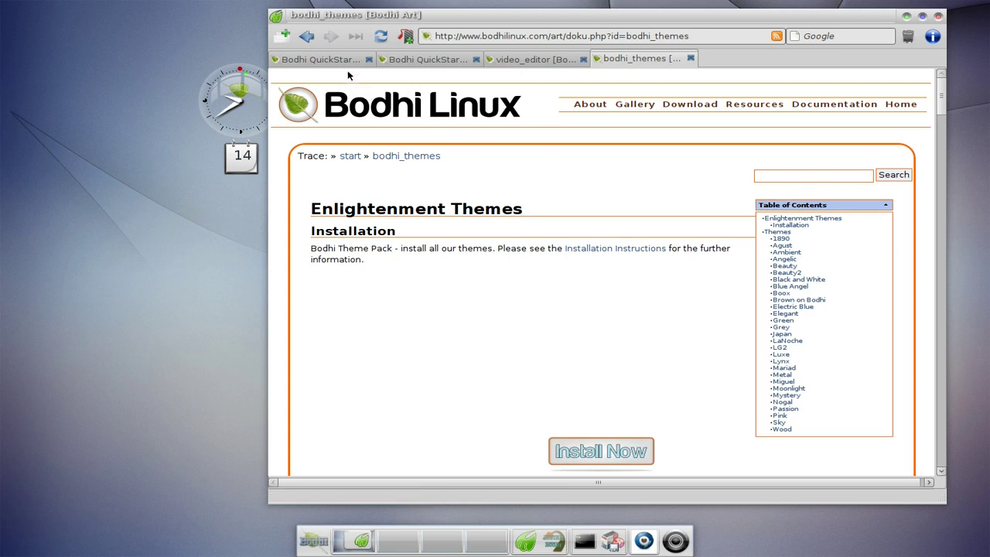
Switch to the first QuickStart tab and go back to the Quick Start Guide index.
left_click(317, 59)
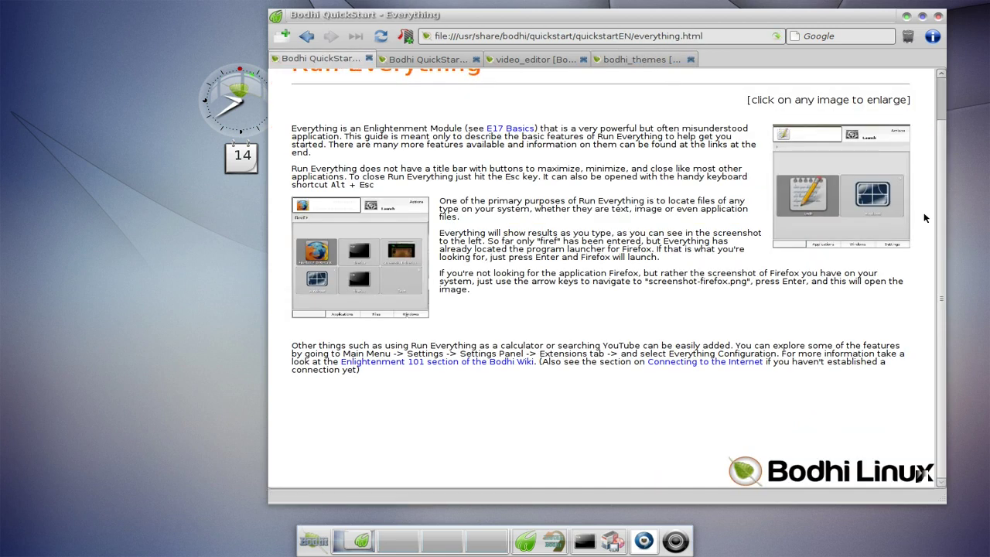
scroll(936, 85, "up", 2)
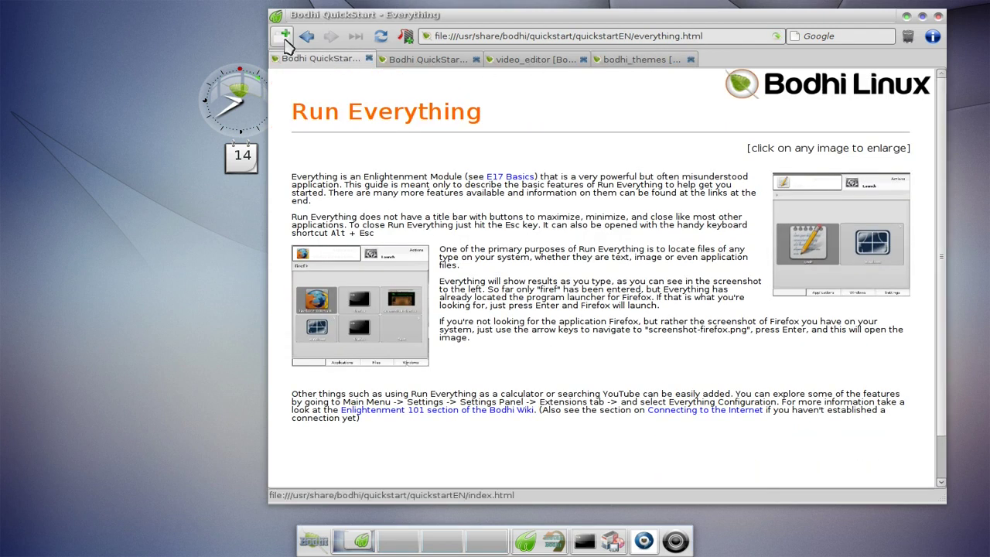
left_click(306, 36)
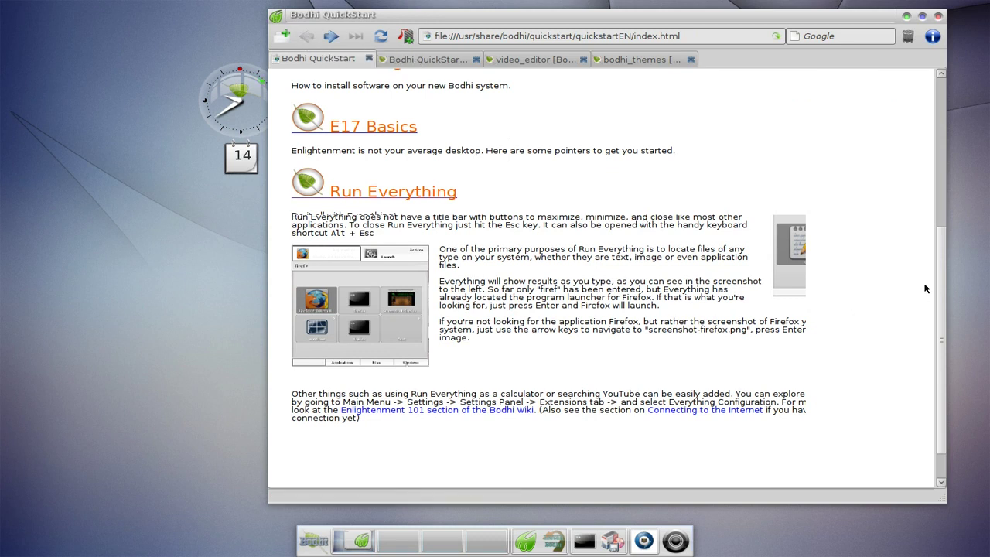
scroll(909, 193, "down", 5)
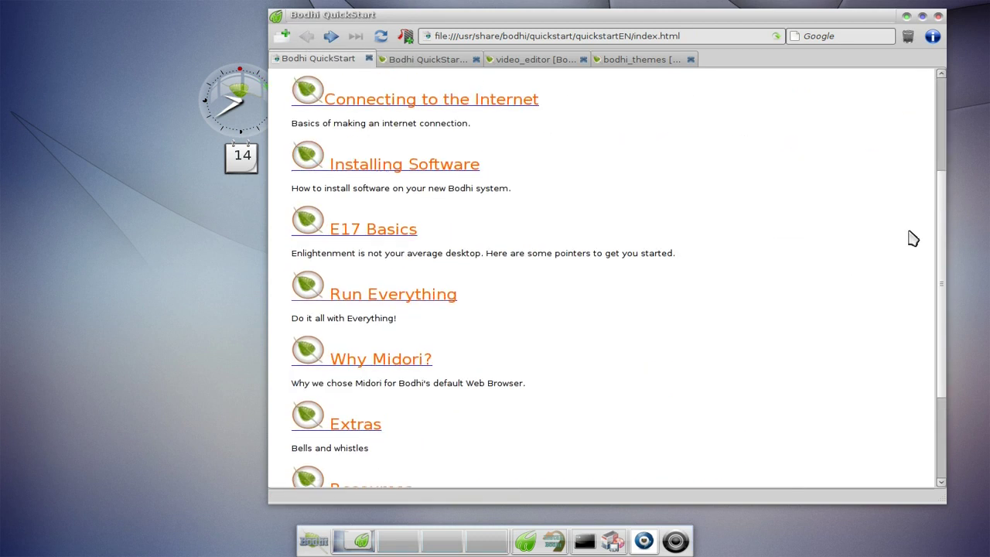
scroll(909, 217, "up", 5)
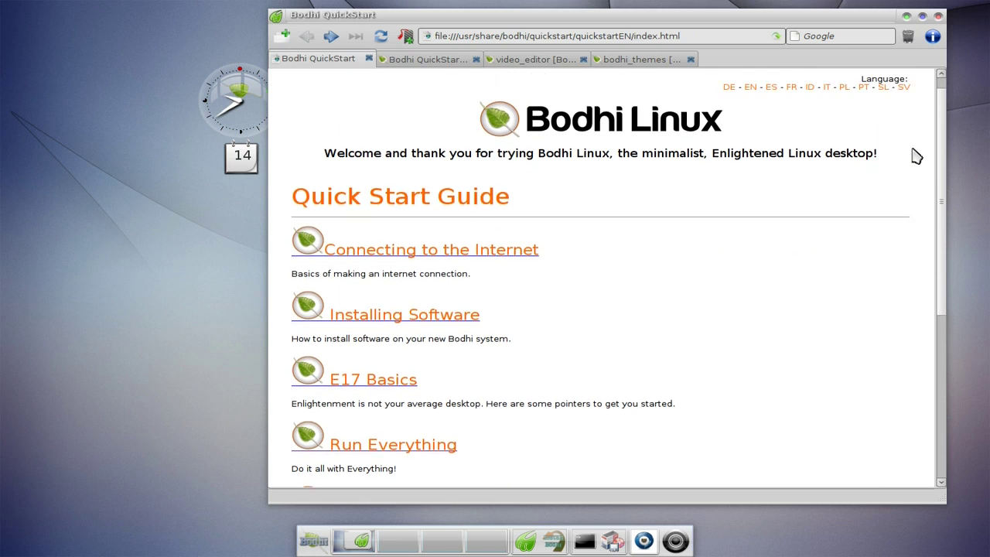
scroll(918, 143, "up", 1)
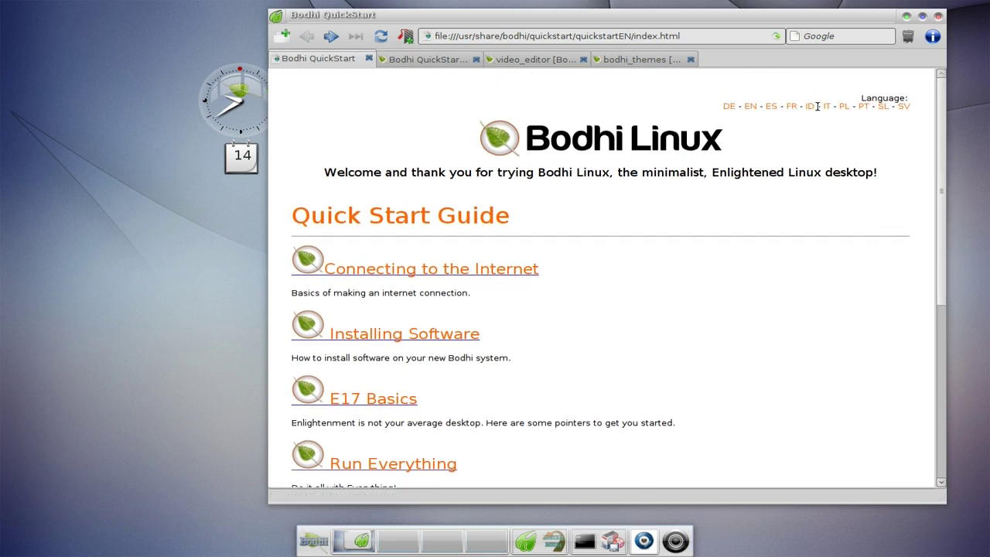
Scroll down through the guide index, then bring up the E17 Basics guide page.
scroll(648, 276, "down", 2)
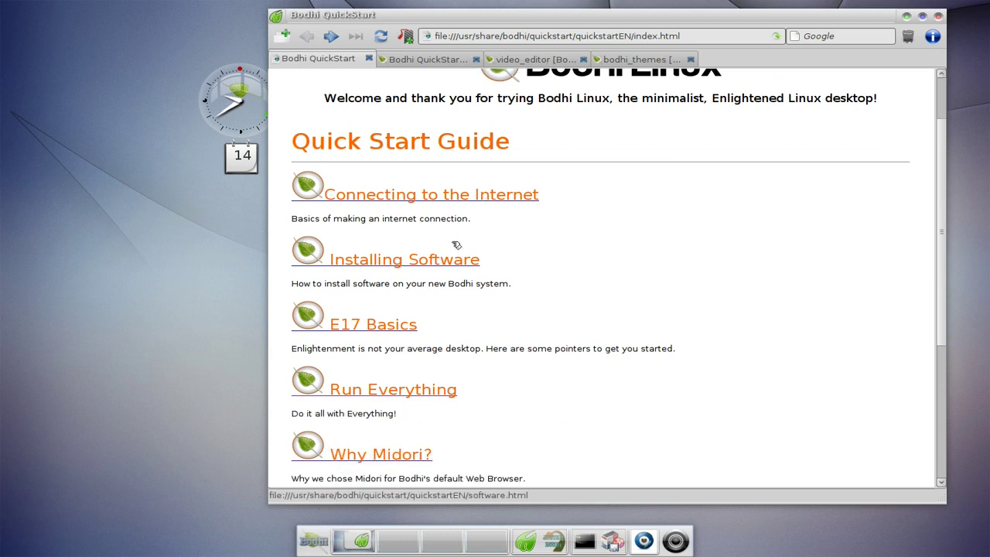
scroll(437, 285, "down", 1)
scroll(435, 309, "down", 4)
scroll(426, 350, "down", 2)
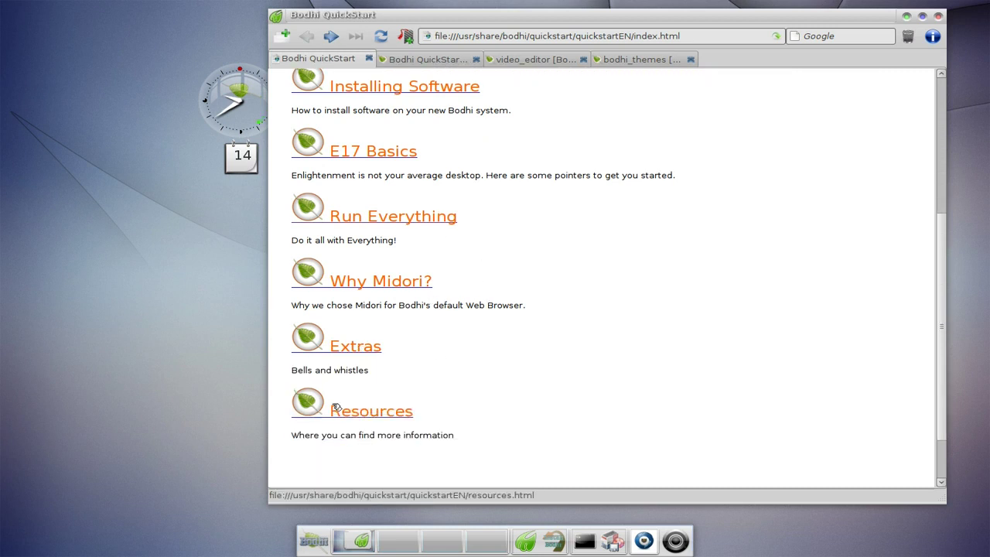
left_click_drag(943, 310, 922, 144)
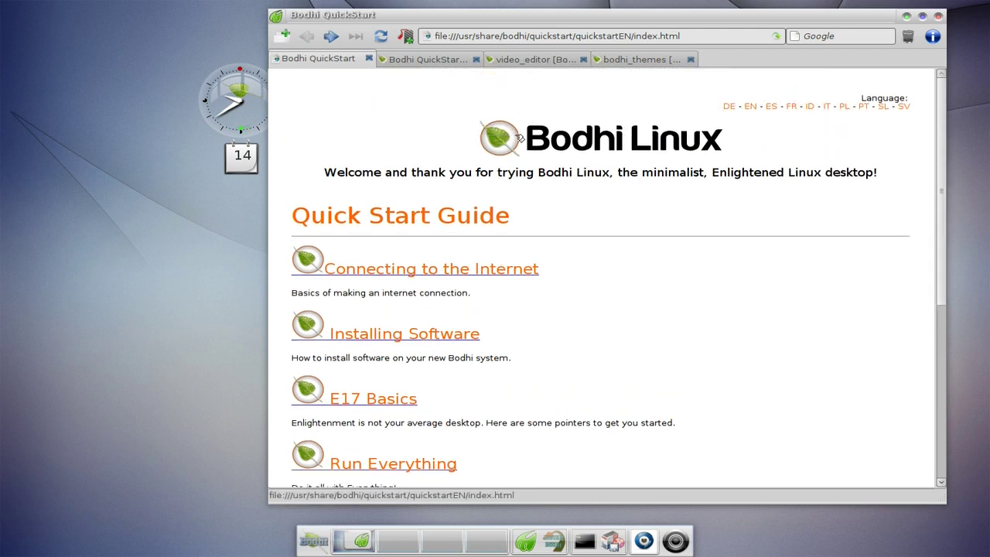
left_click(418, 65)
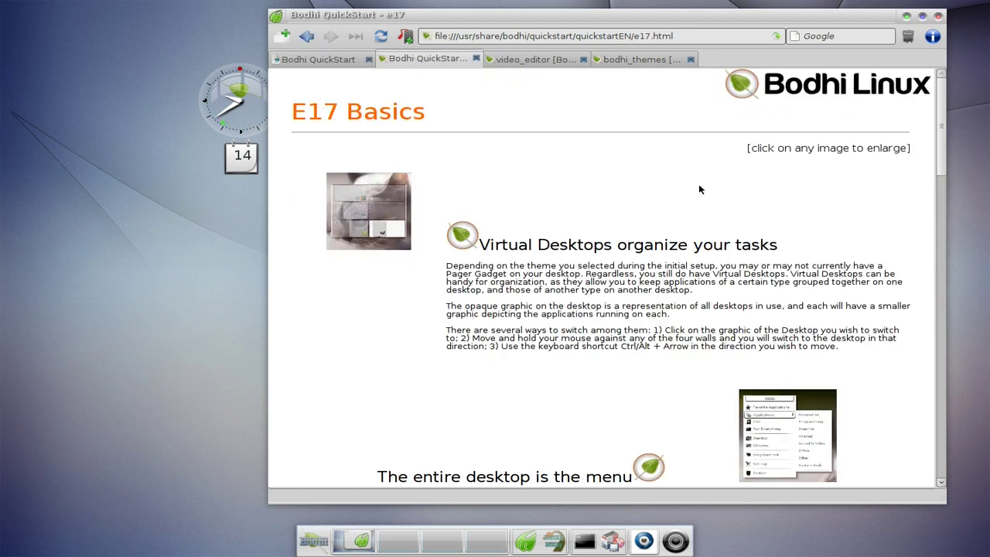
mouse_move(945, 105)
left_mouse_down()
mouse_move(930, 193)
mouse_move(944, 281)
mouse_move(936, 419)
mouse_move(930, 327)
mouse_move(952, 89)
left_mouse_up()
Go back from video_editor to Add Software Home and scroll its Graphics, Internet, Multimedia, Office, Extra categories.
left_click(523, 62)
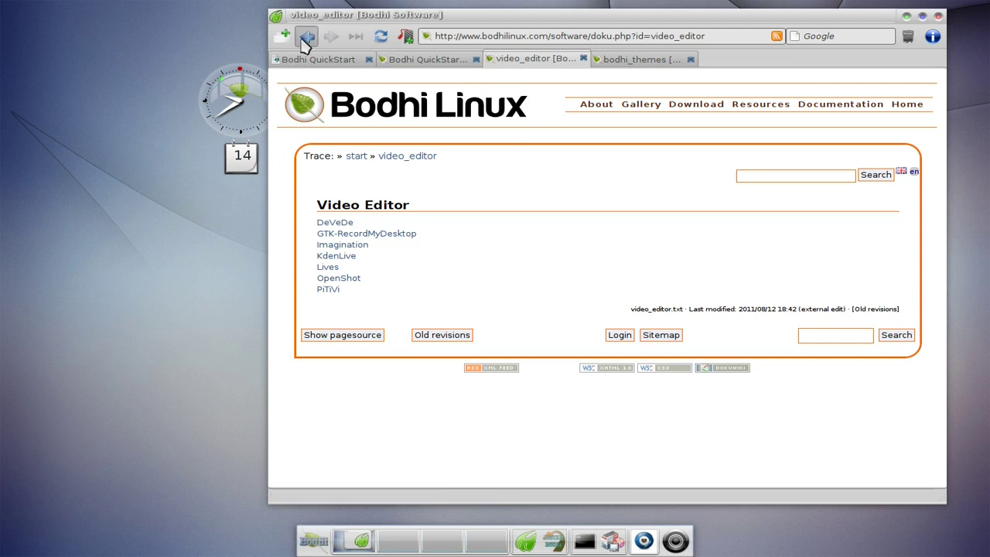
left_click(304, 39)
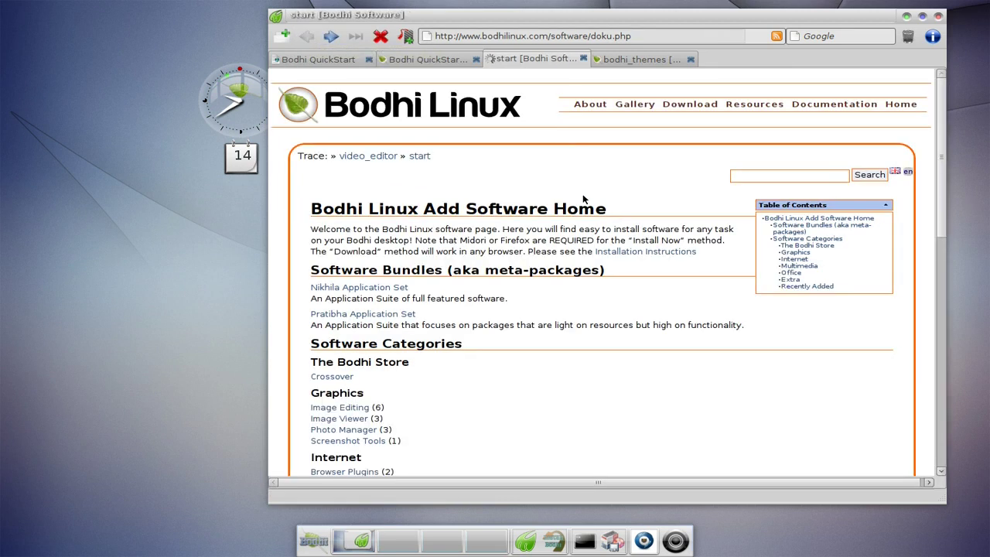
scroll(641, 222, "up", 10)
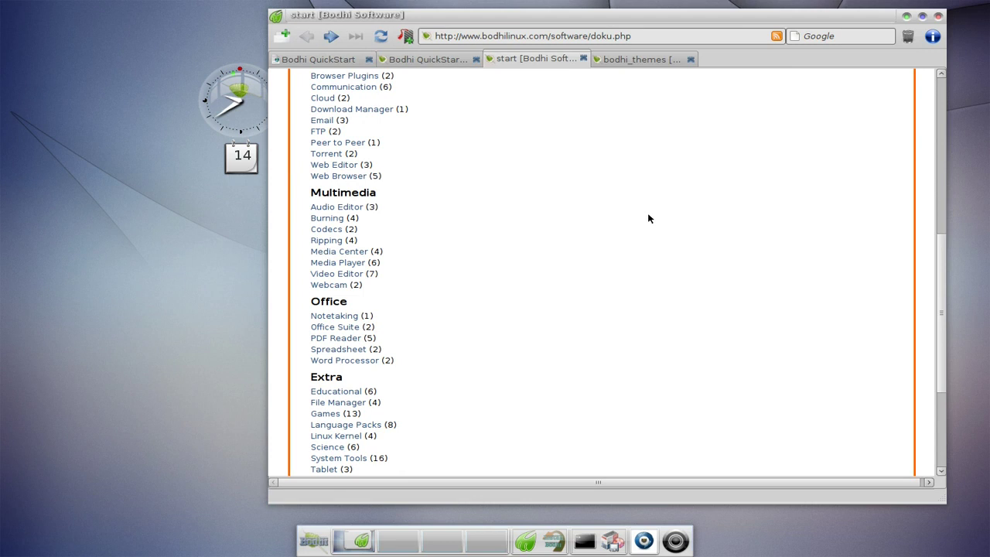
scroll(654, 230, "up", 2)
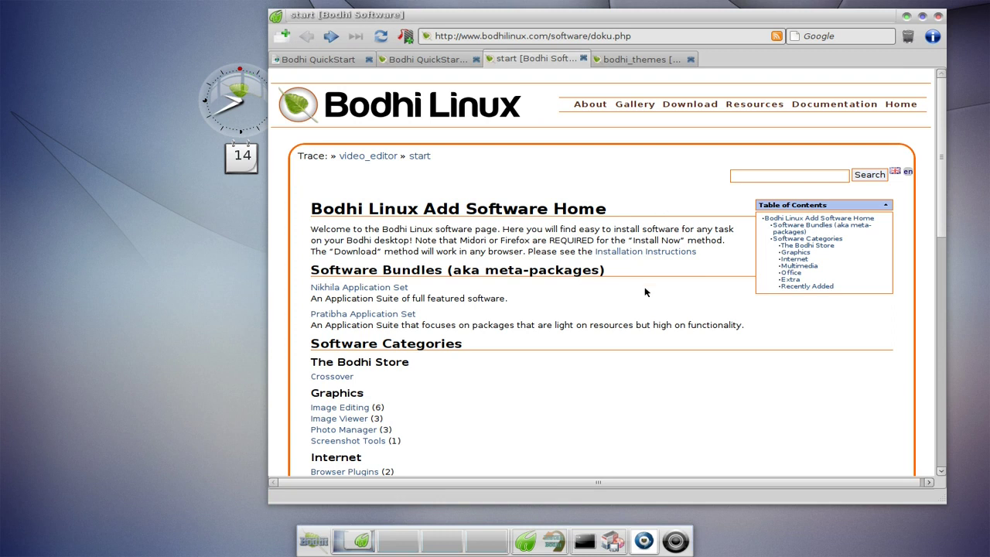
scroll(627, 251, "down", 1)
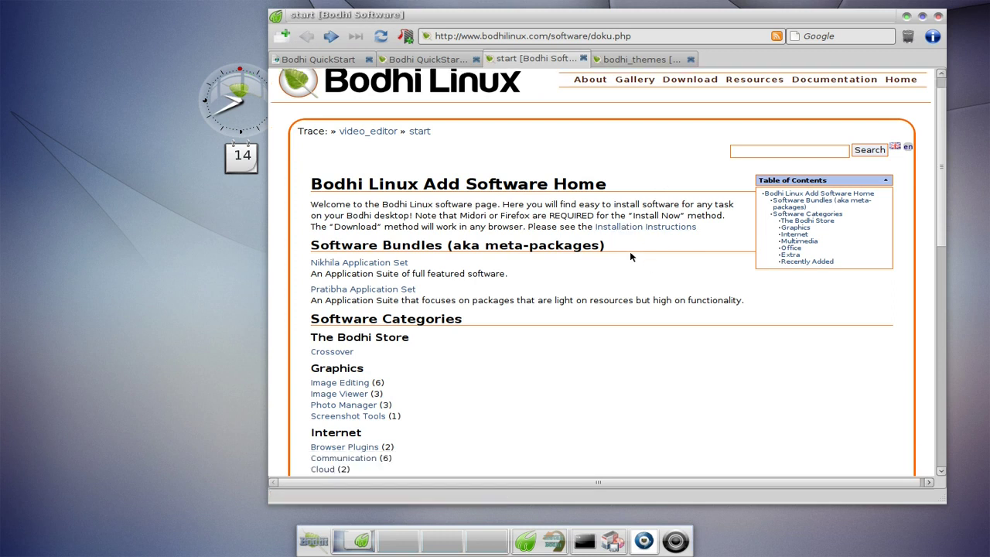
scroll(629, 258, "down", 4)
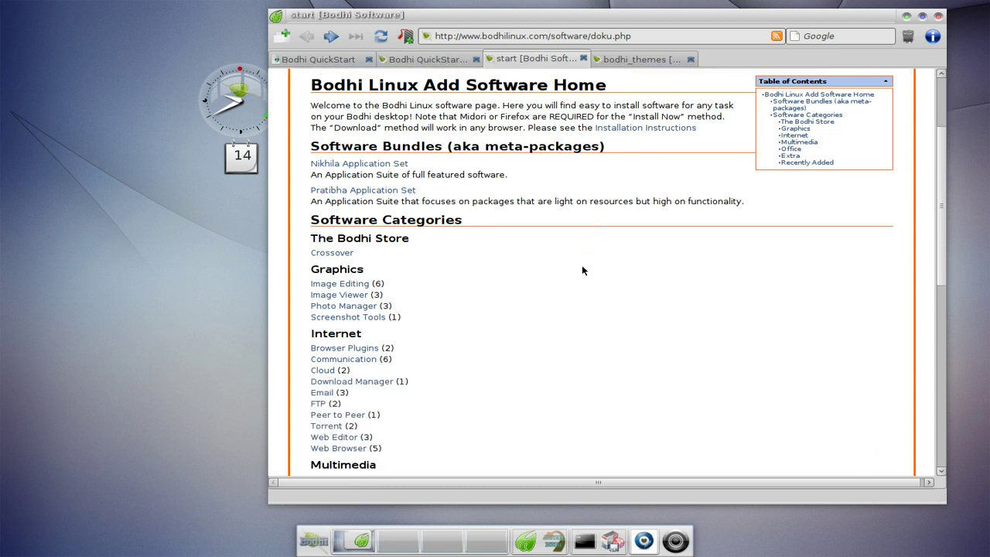
scroll(573, 263, "down", 3)
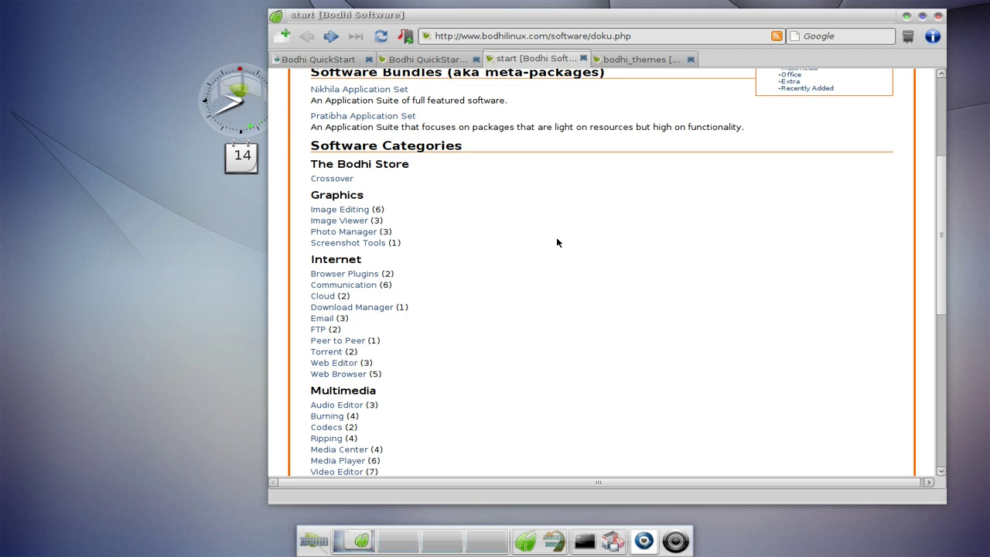
scroll(557, 243, "down", 4)
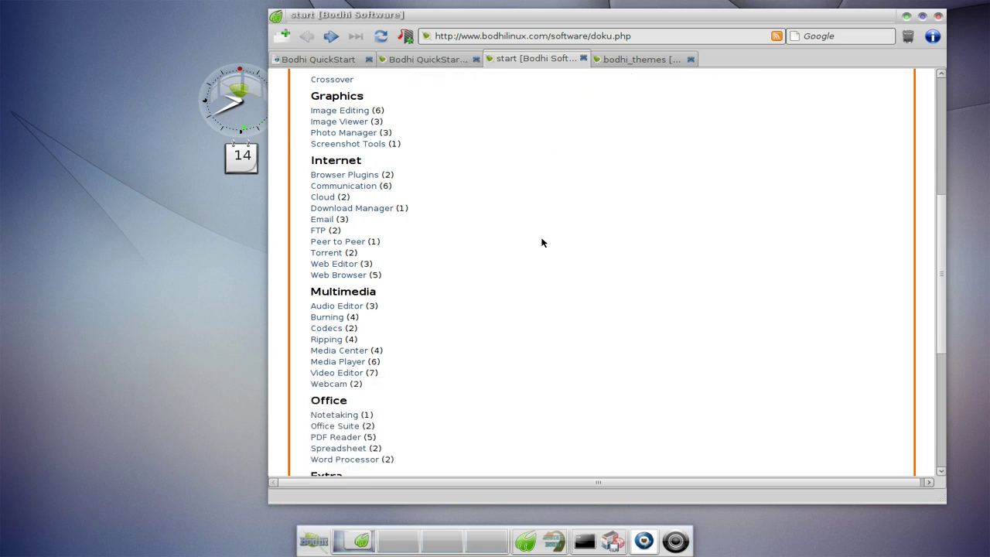
scroll(506, 237, "up", 2)
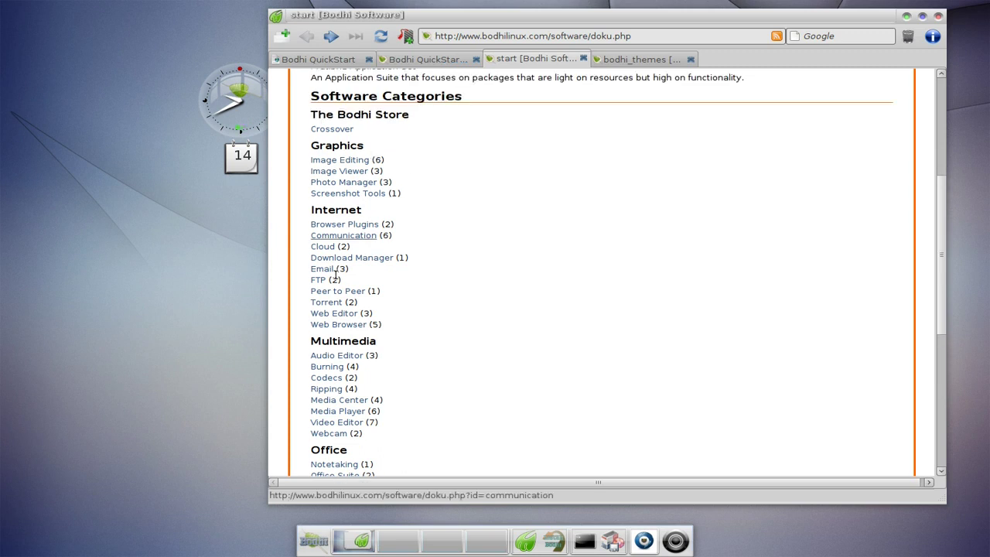
scroll(418, 245, "down", 4)
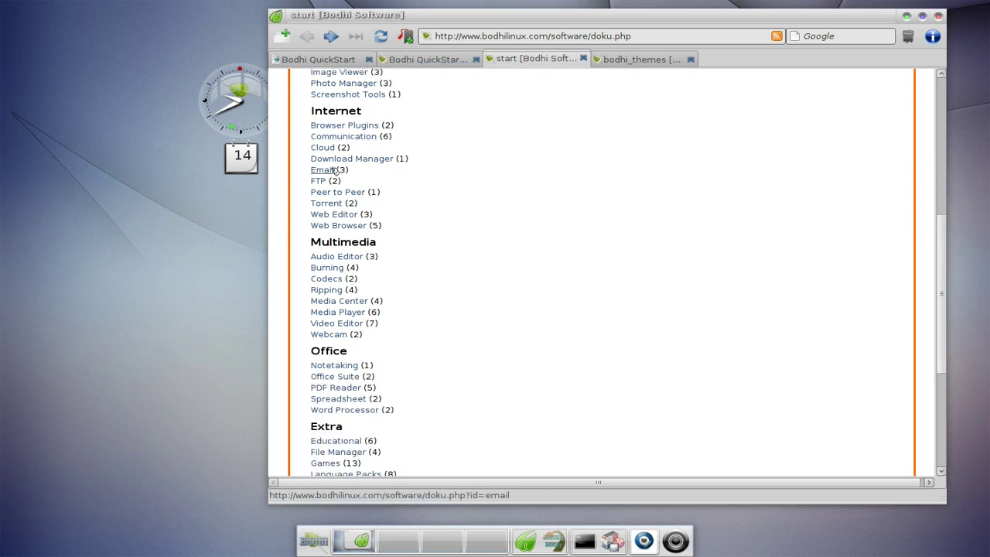
Open the Email category, then the Thunderbird page, and scroll through its features and download options.
left_click(332, 170)
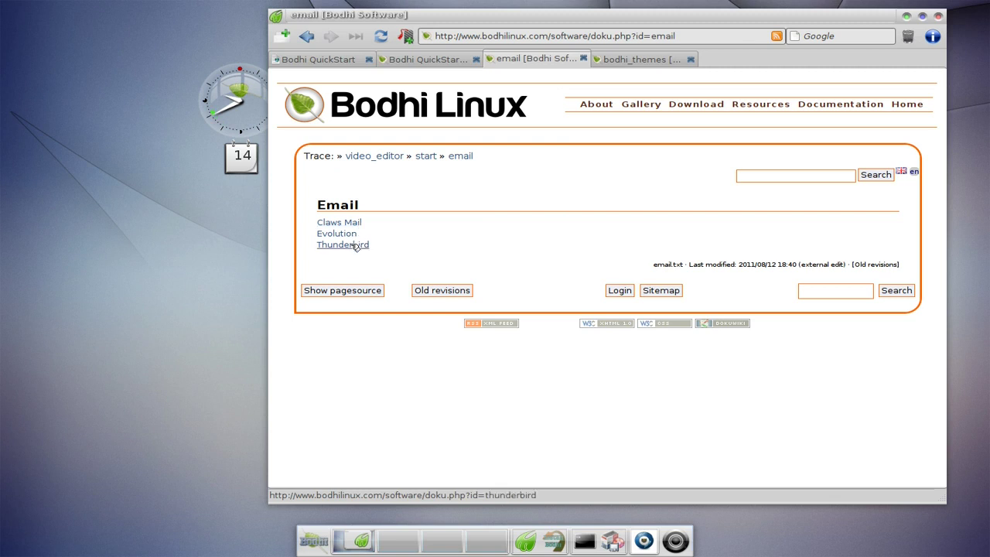
left_click(355, 246)
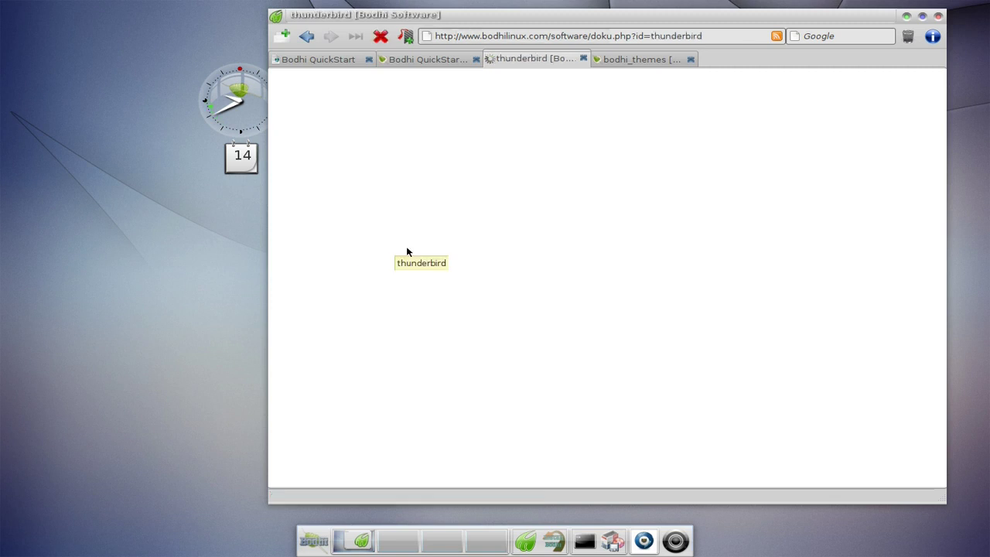
scroll(553, 255, "down", 2)
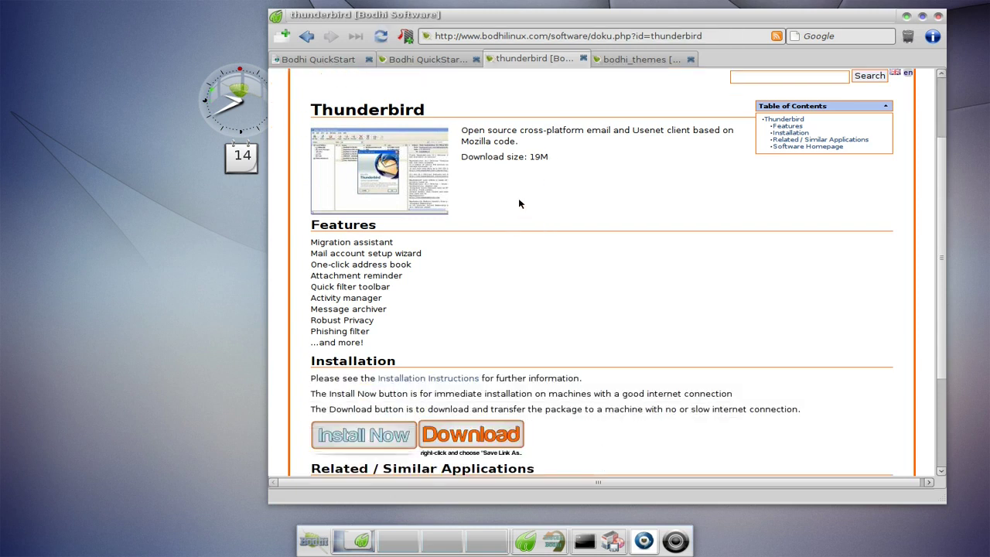
scroll(514, 197, "down", 3)
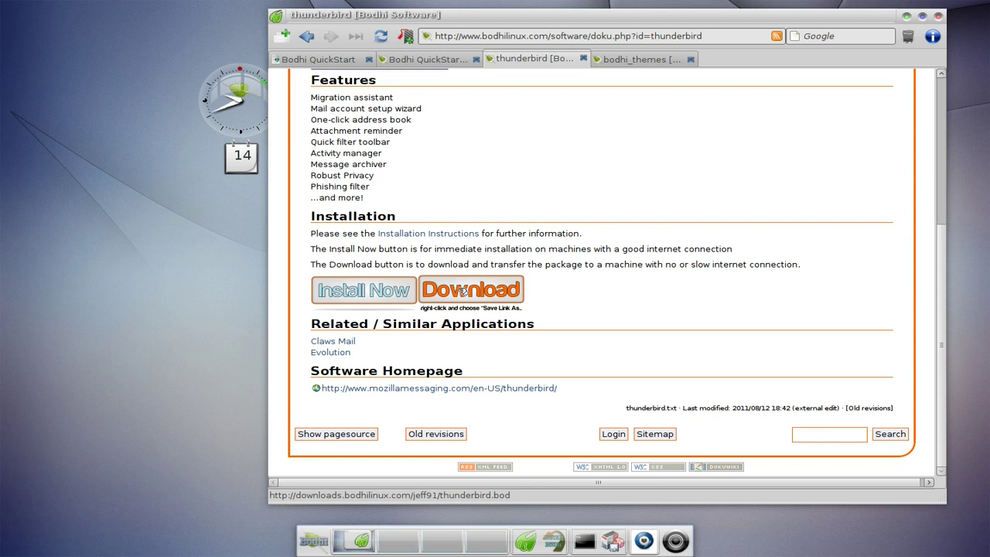
scroll(669, 230, "up", 5)
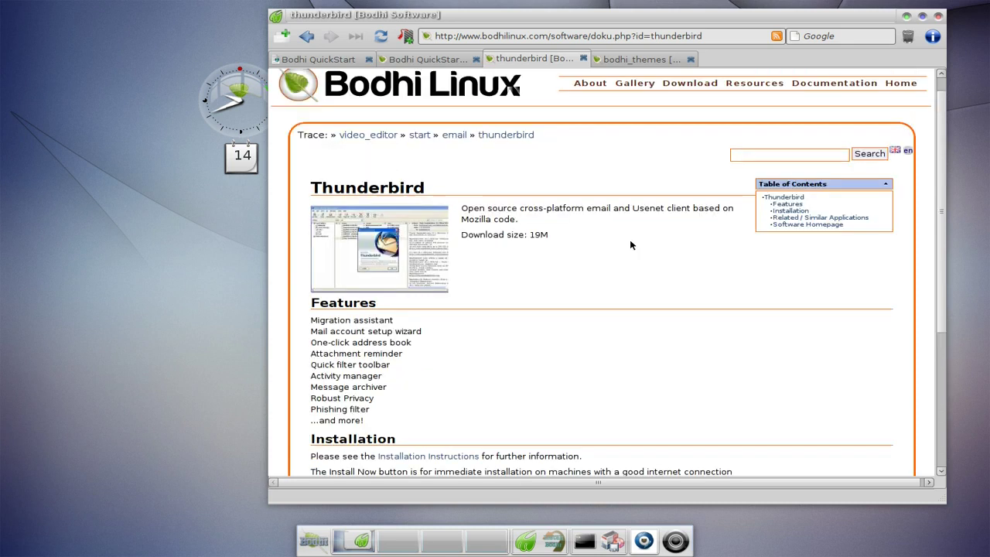
scroll(626, 243, "down", 1)
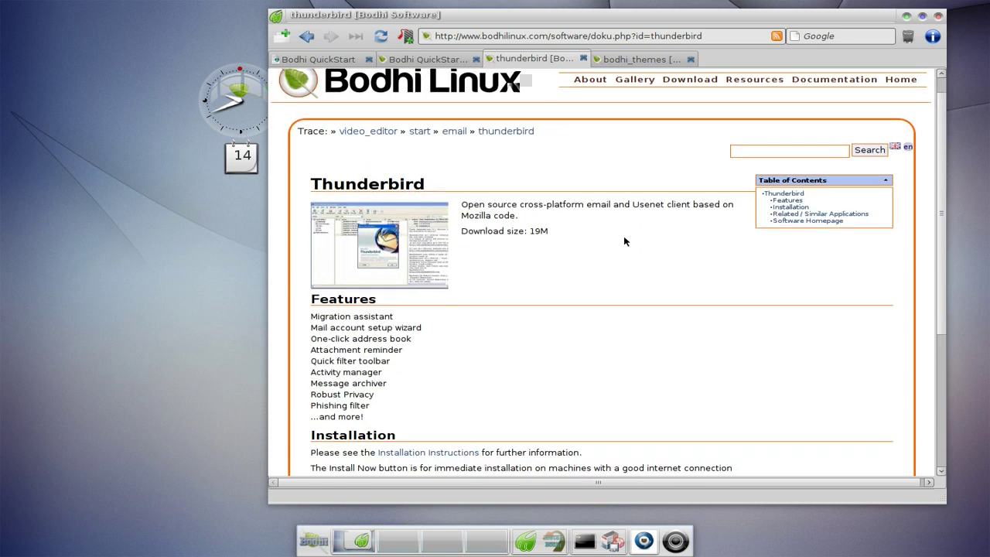
From the Thunderbird tab, step back via Email to Add Software Home and scroll its bundles and categories.
left_click(444, 61)
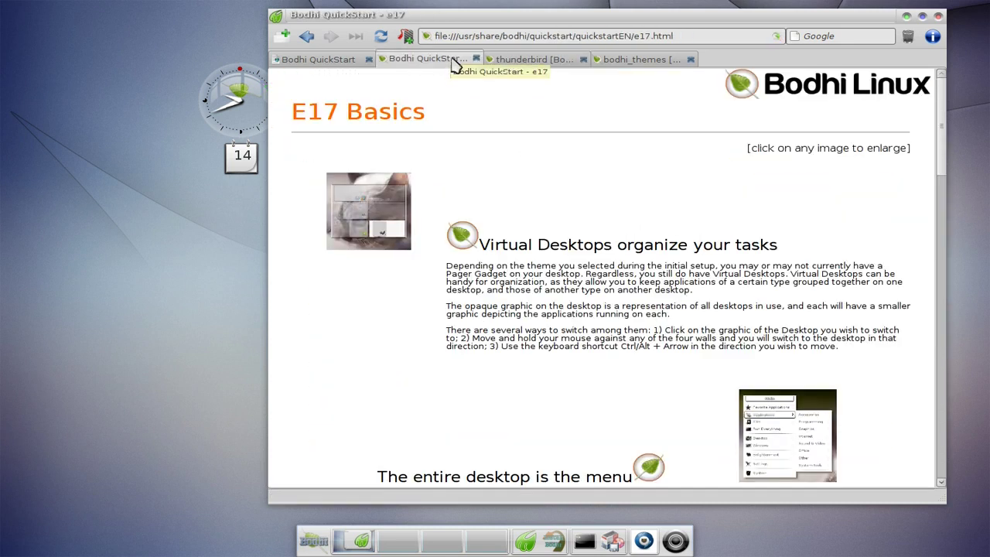
left_click(515, 59)
left_click(308, 38)
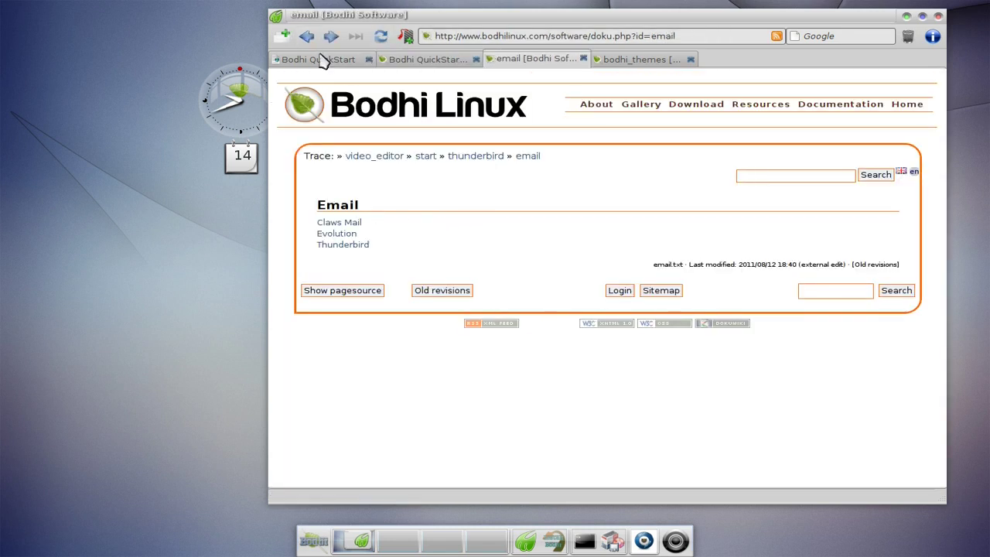
left_click(308, 36)
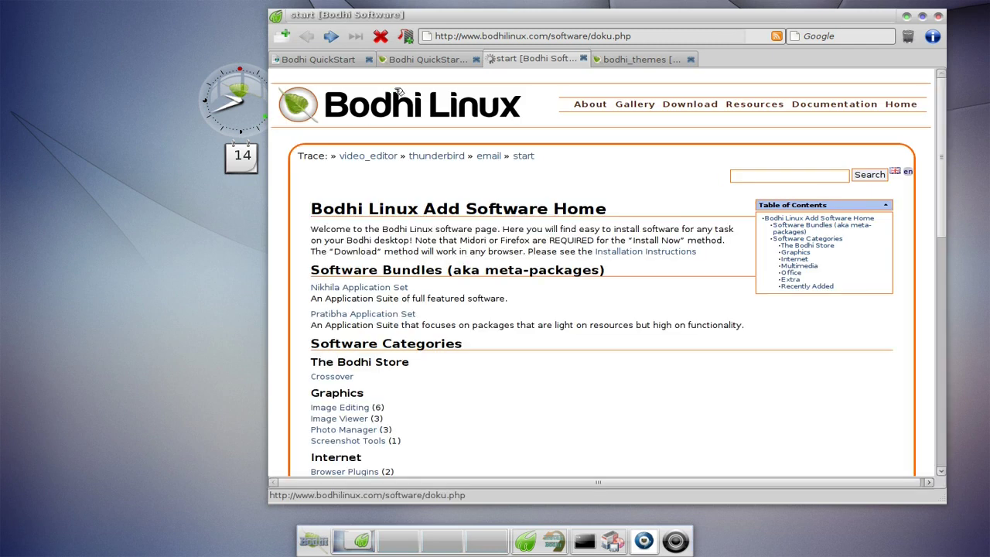
scroll(507, 271, "down", 10)
scroll(495, 271, "down", 2)
scroll(488, 270, "up", 4)
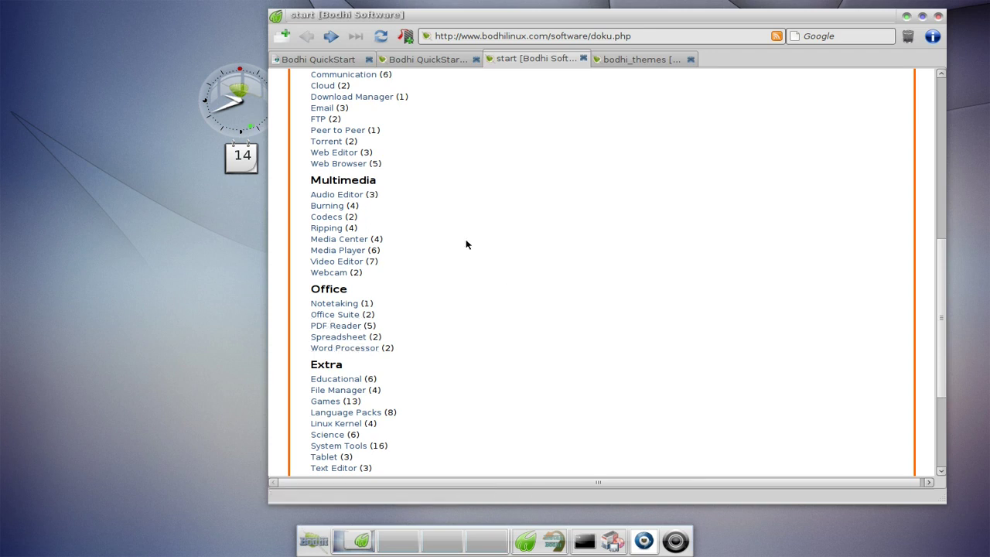
scroll(469, 234, "up", 7)
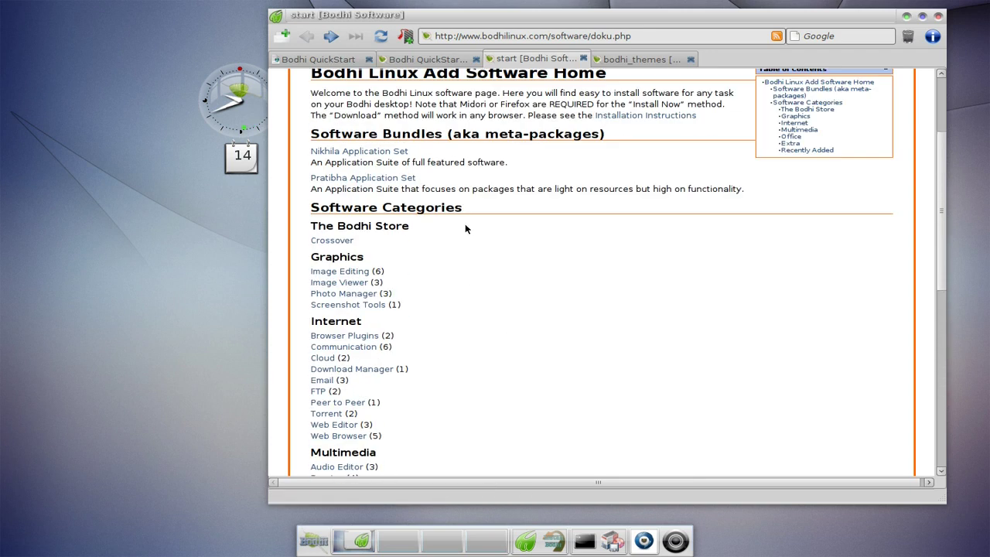
scroll(464, 223, "up", 3)
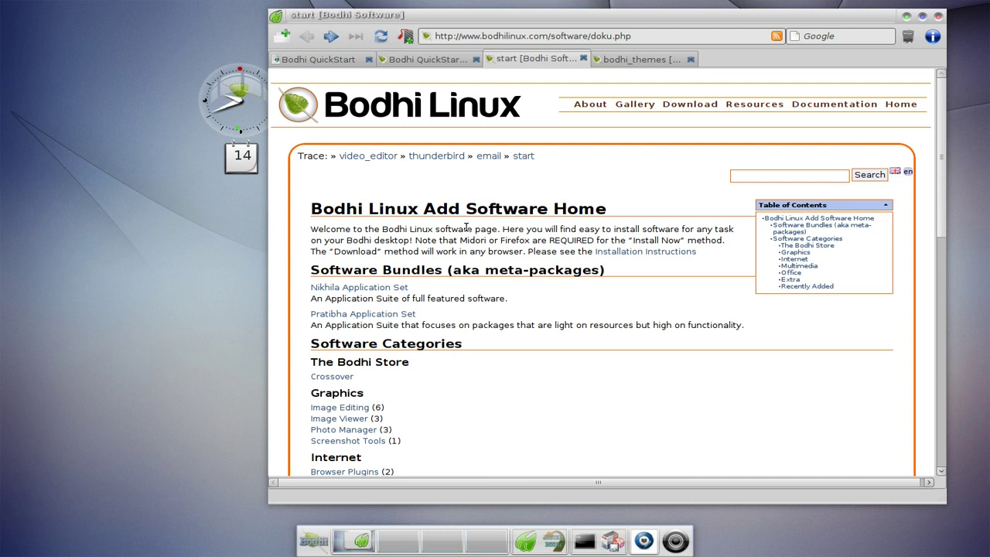
scroll(466, 228, "down", 1)
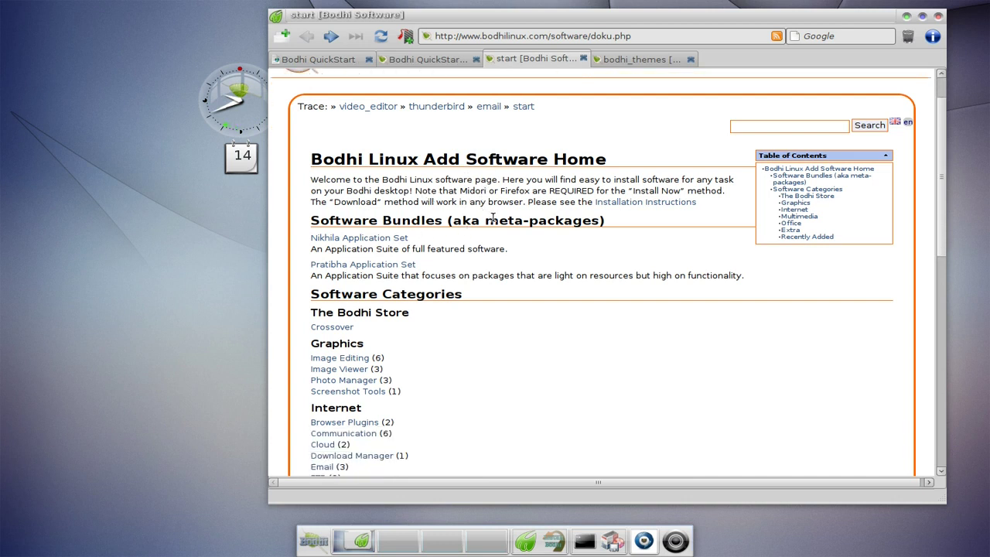
Open Nikhila Application Set and scroll its packages down to the 450M Install Now/Download options.
left_click(400, 240)
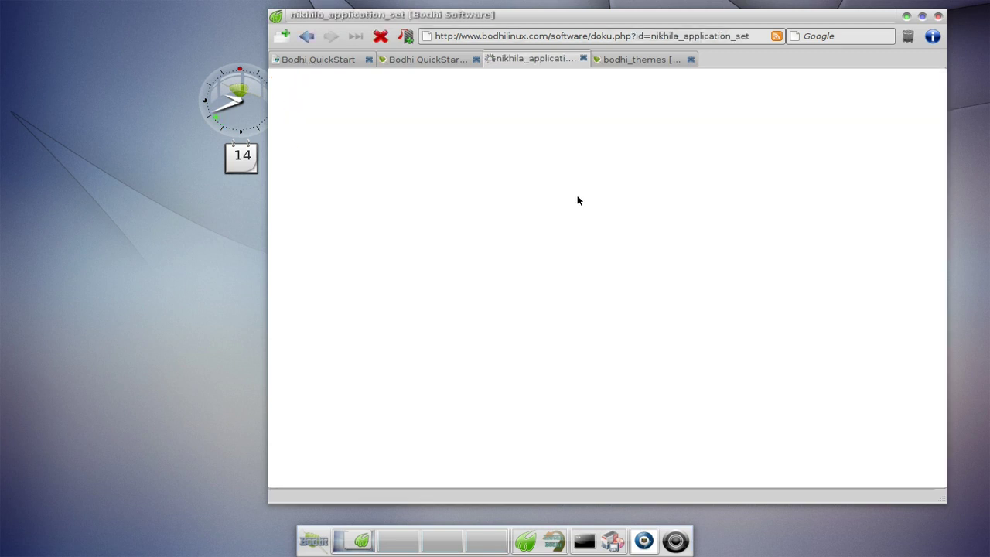
scroll(554, 232, "down", 4)
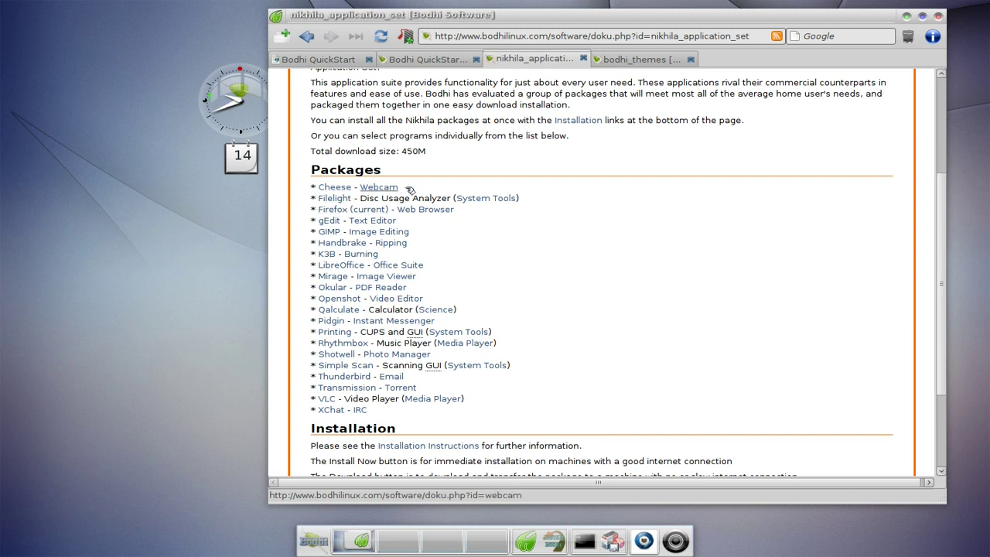
scroll(668, 241, "down", 2)
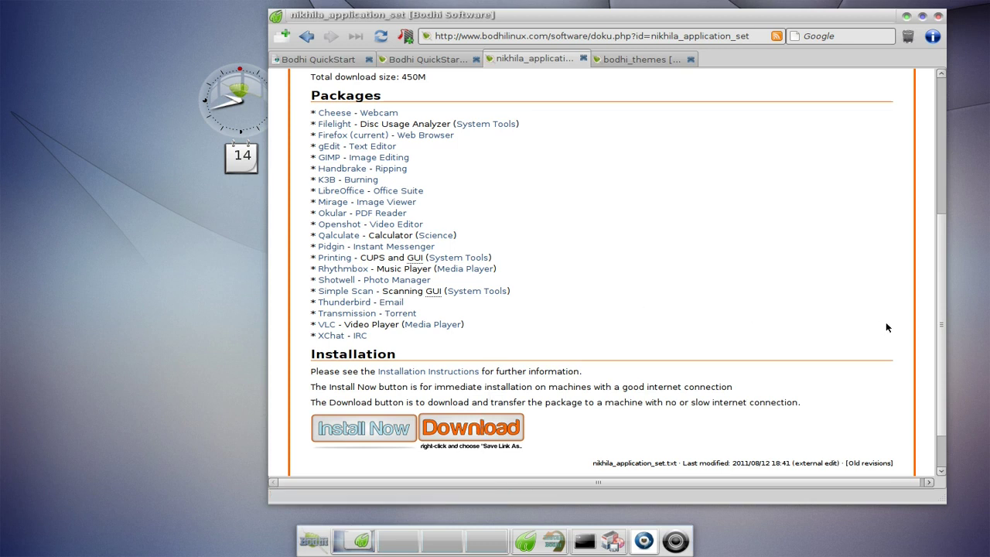
scroll(942, 359, "down", 2)
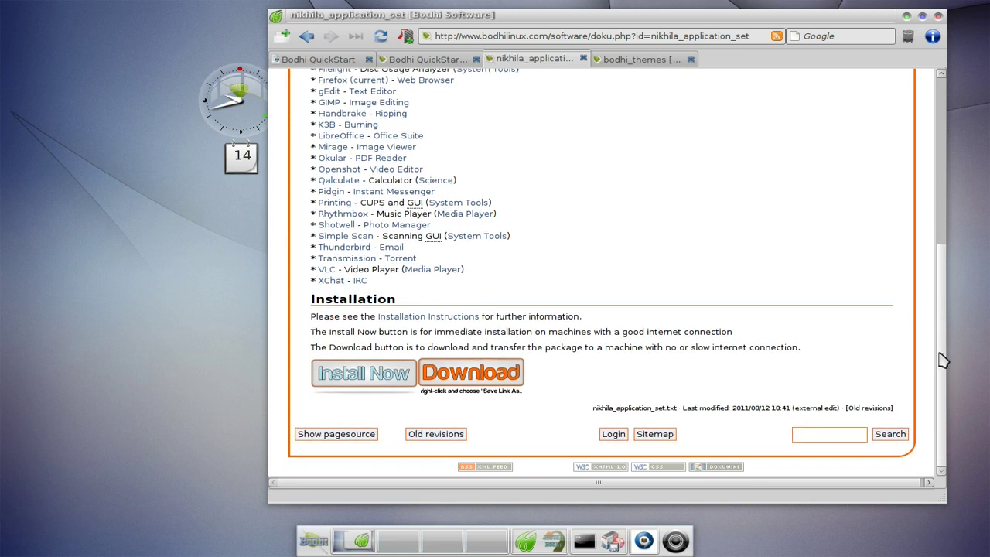
left_click_drag(941, 359, 913, 155)
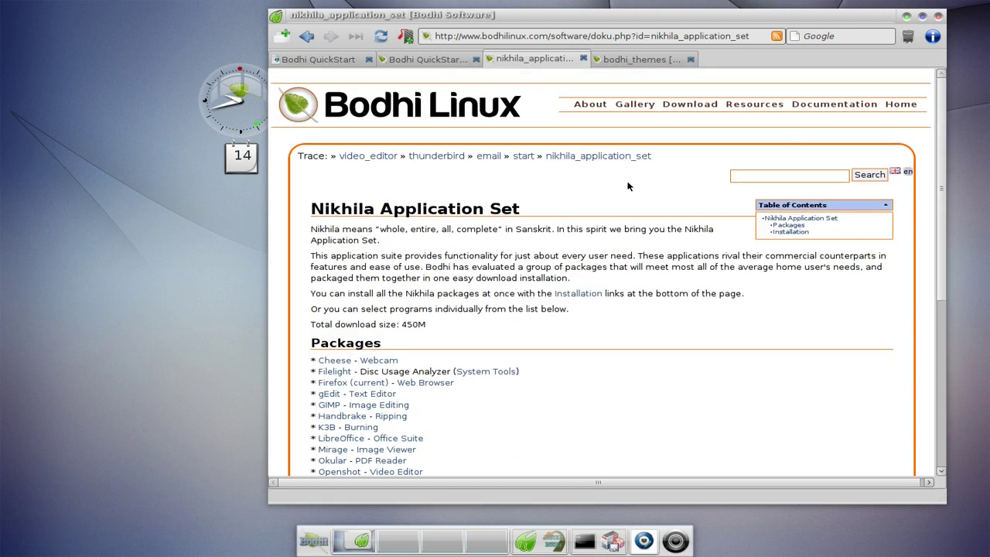
Check the E17 Basics and Nikhila tabs, then return to the software home page.
left_click(453, 59)
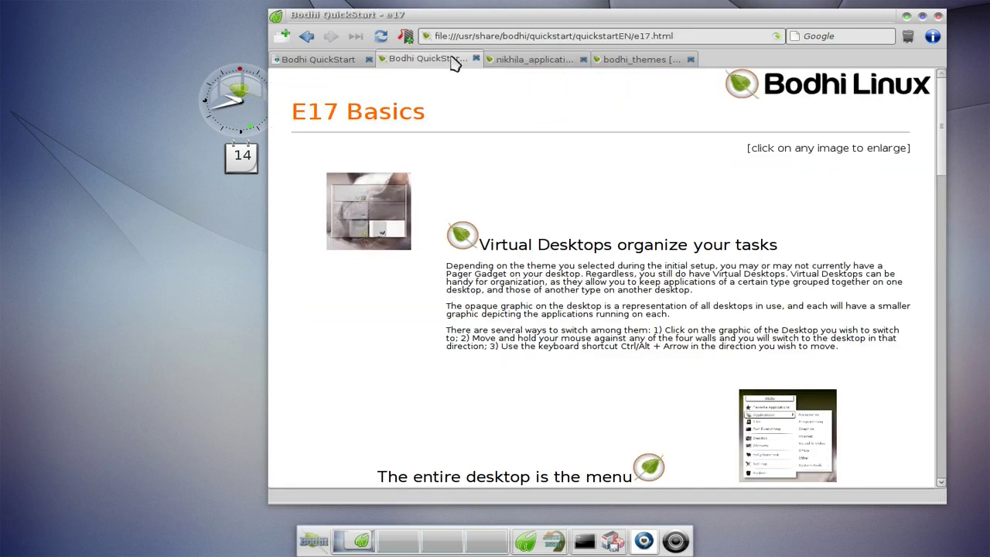
left_click(495, 57)
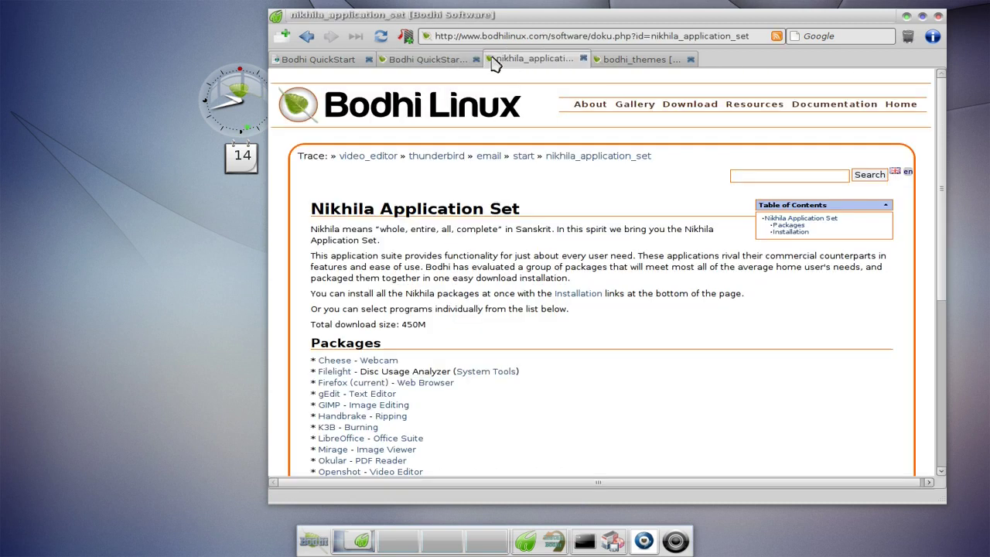
left_click(305, 37)
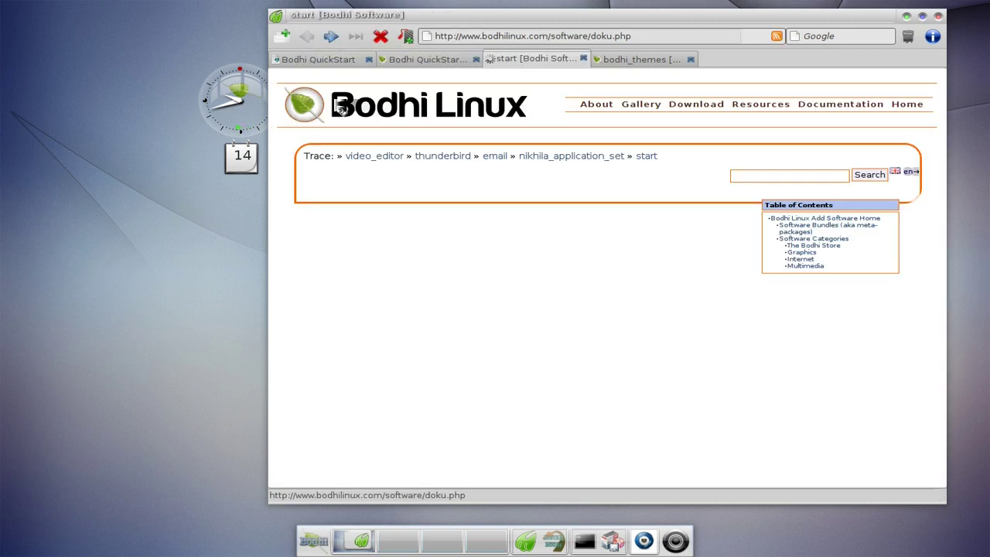
Open the Pratibha Application Set page and scroll its eleven packages totalling 168M.
scroll(399, 312, "down", 2)
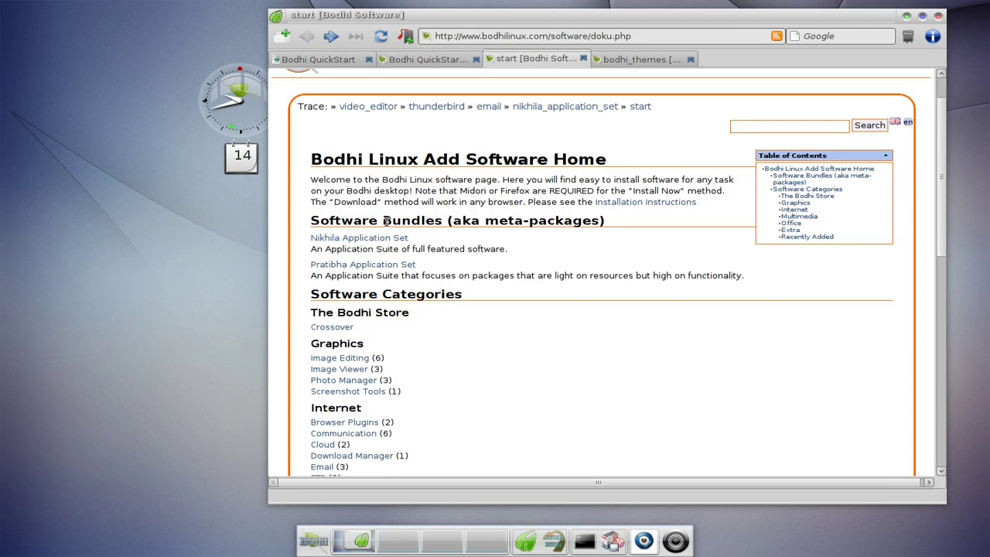
left_click(389, 266)
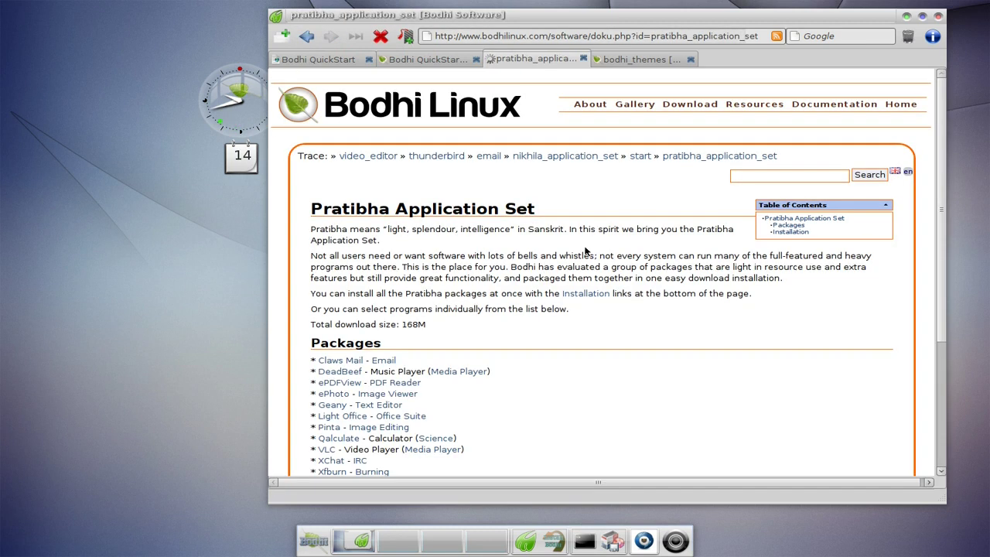
scroll(636, 267, "down", 1)
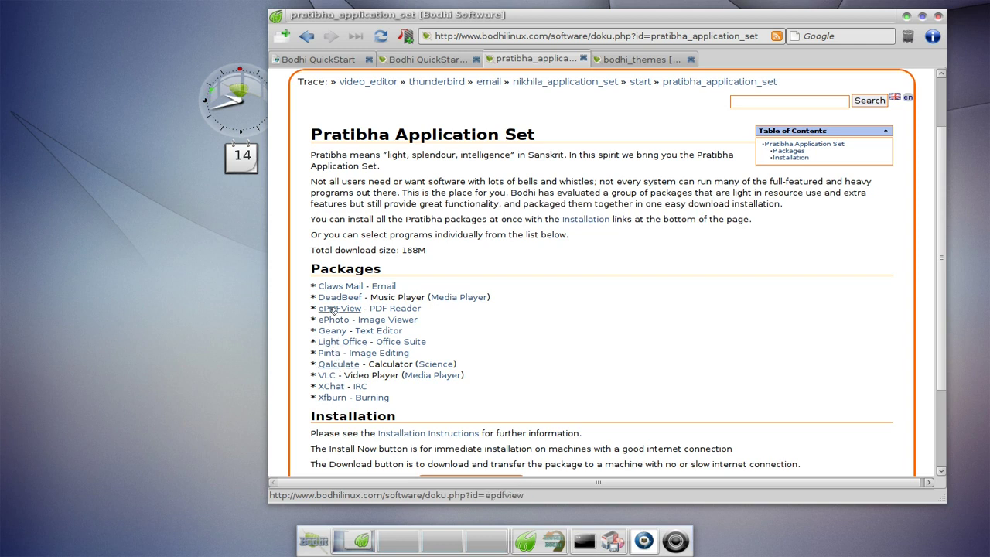
scroll(344, 325, "down", 3)
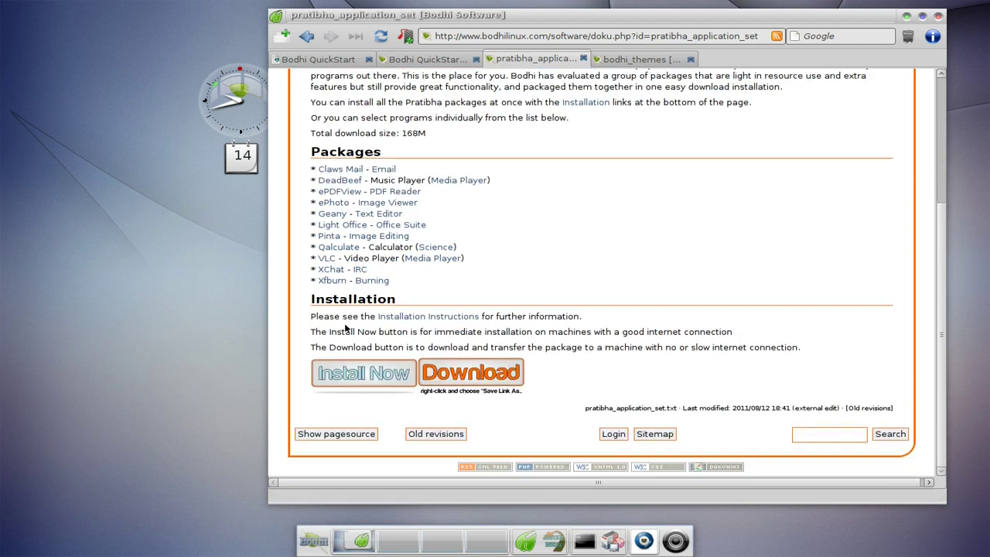
left_click_drag(940, 283, 938, 168)
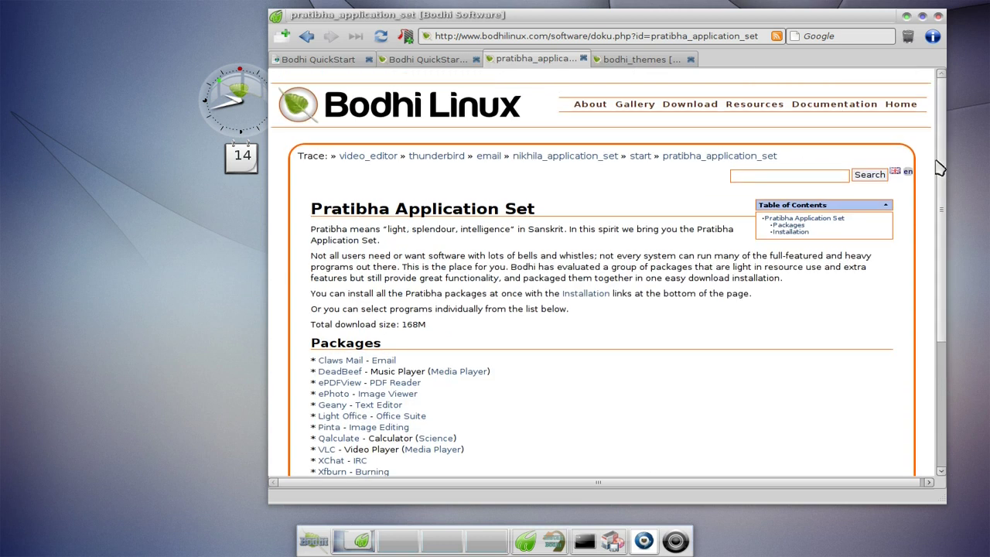
middle_click(517, 62)
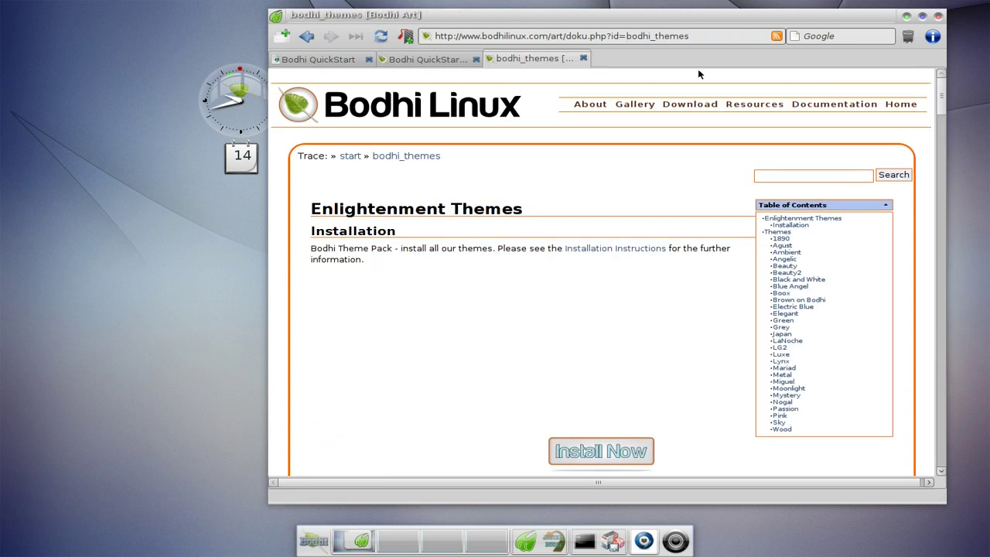
left_click(906, 17)
left_click(453, 58)
mouse_move(459, 78)
mouse_move(603, 75)
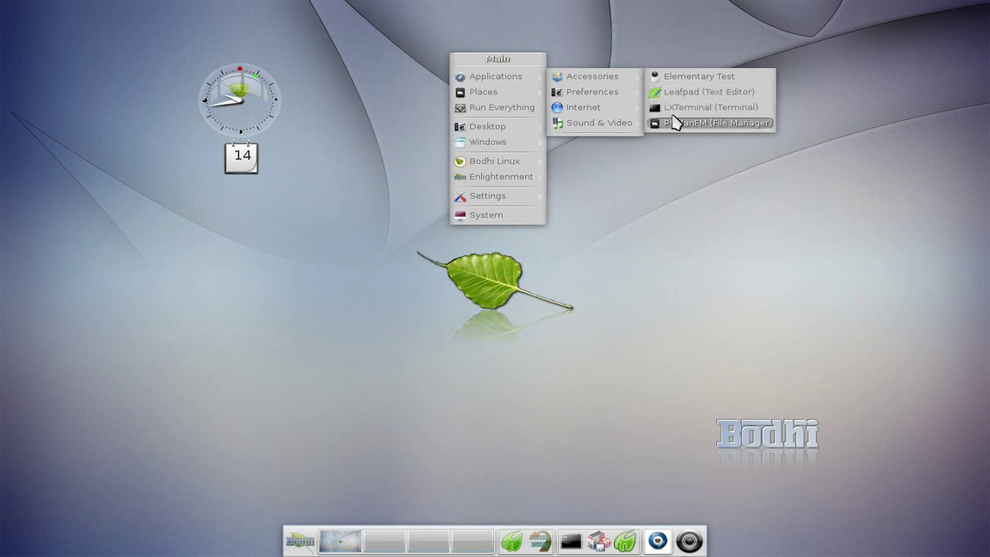
mouse_move(623, 94)
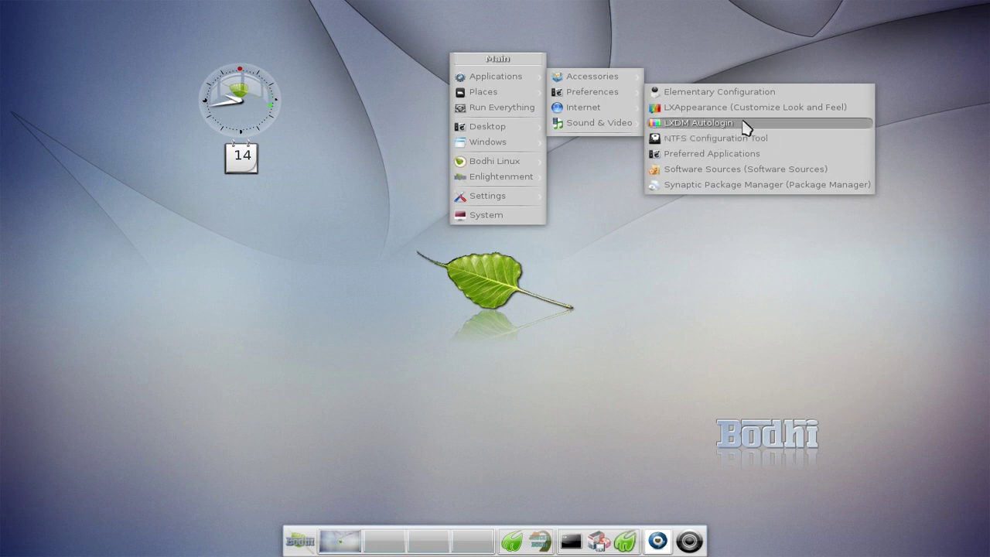
mouse_move(601, 109)
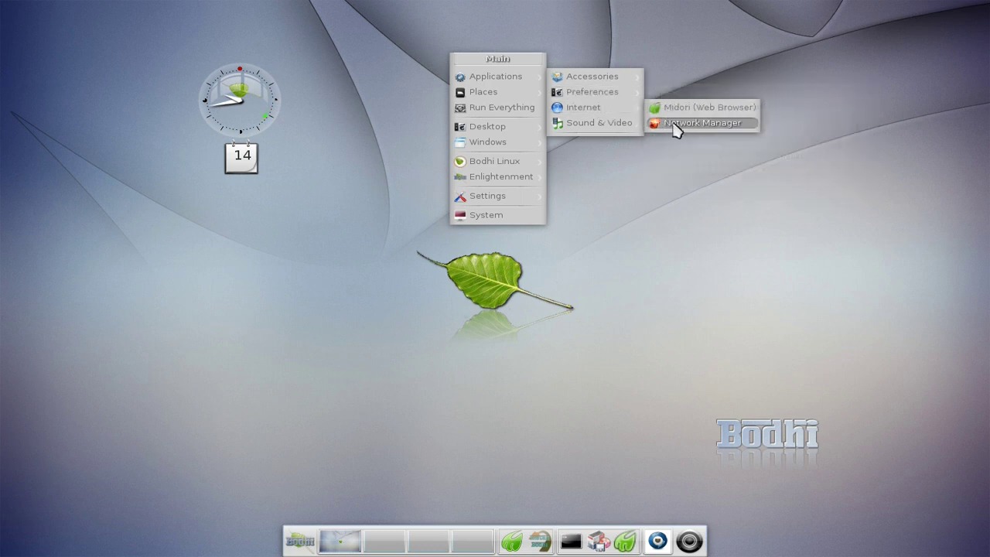
mouse_move(625, 126)
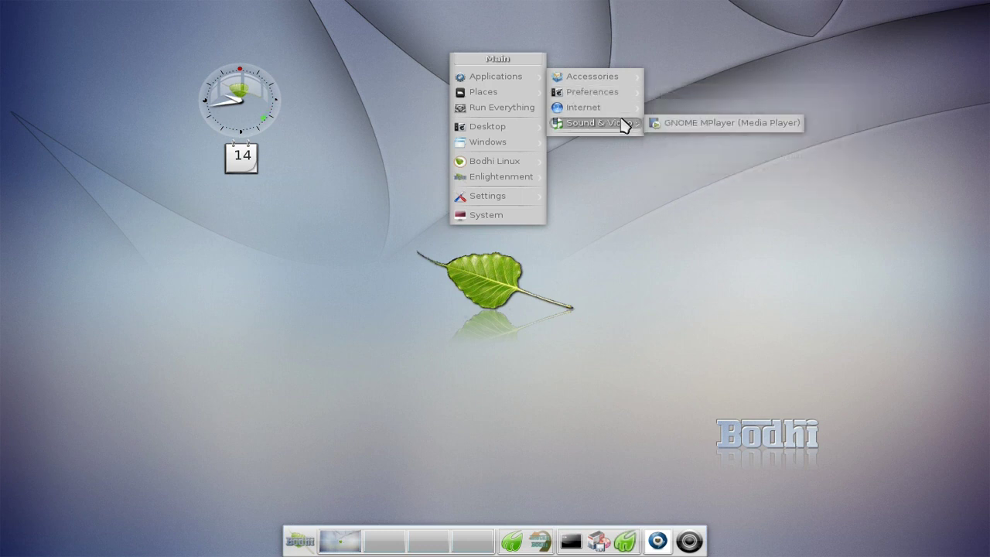
left_click(672, 120)
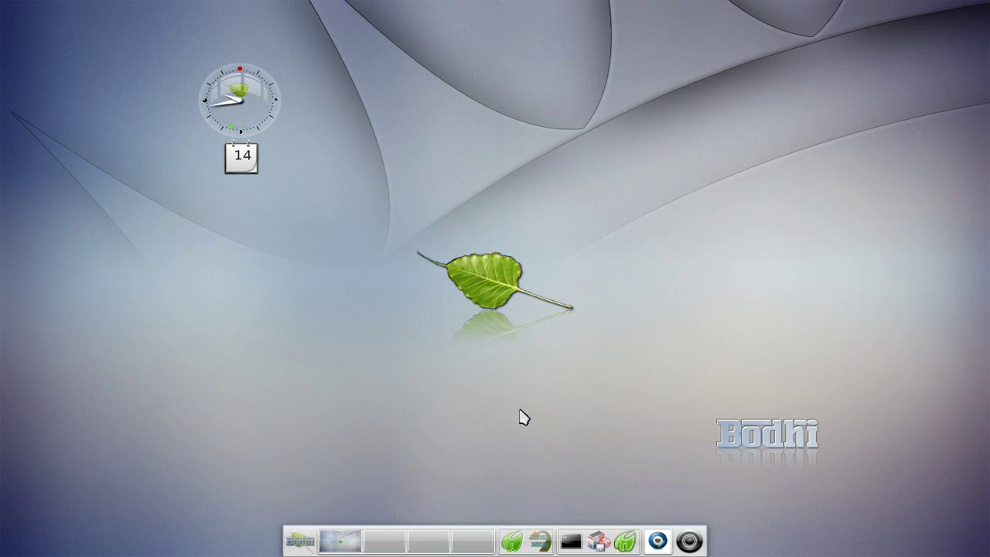
Restore Midori and choose Documentation > Enlightenment Guide from the site's navigation bar.
left_click(626, 539)
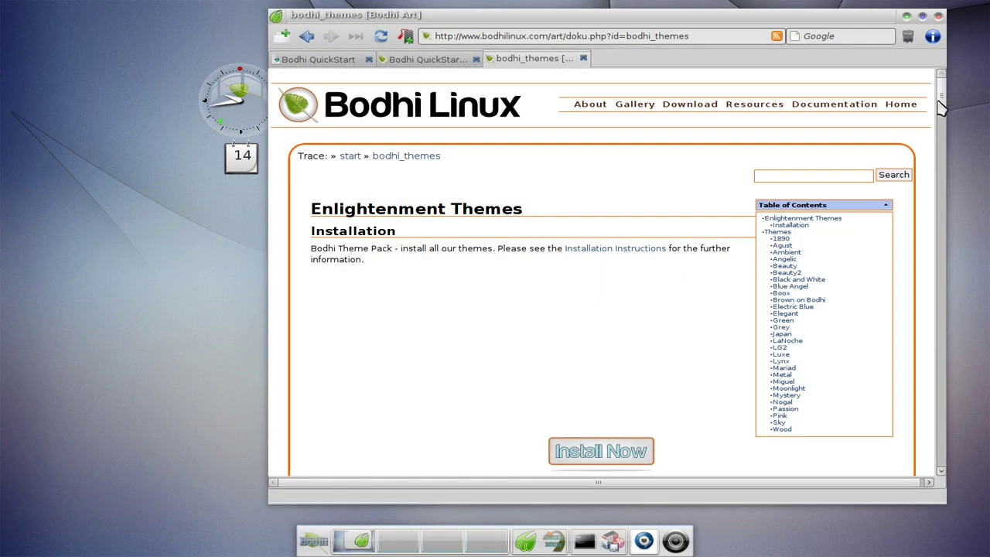
mouse_move(941, 108)
left_mouse_down()
mouse_move(941, 121)
mouse_move(940, 95)
left_mouse_up()
mouse_move(782, 107)
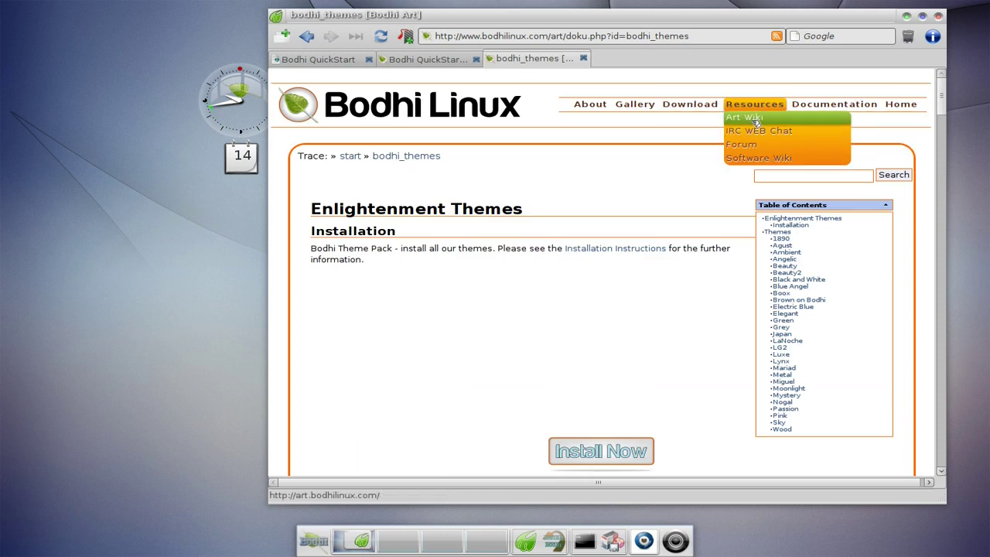
mouse_move(829, 106)
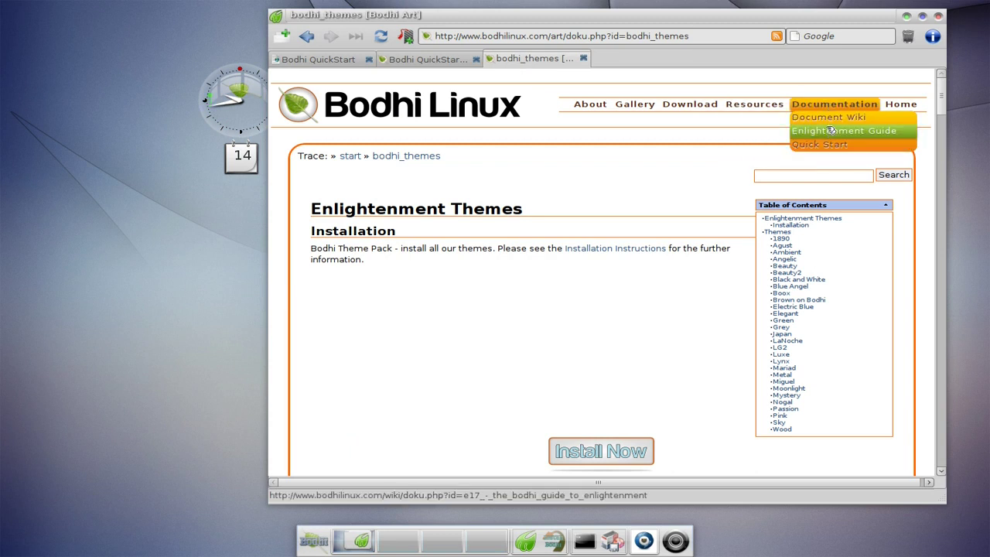
left_click(830, 131)
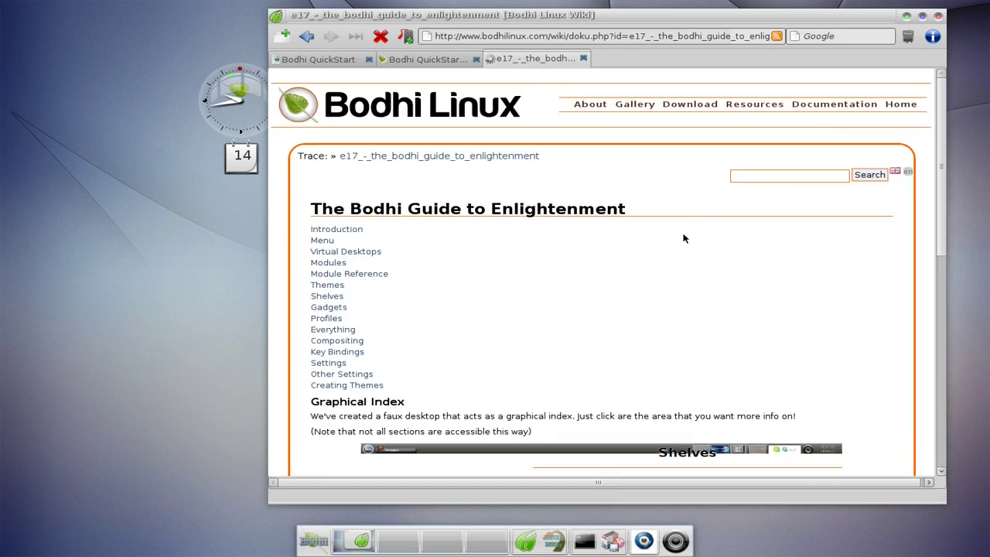
Scroll through the Bodhi Guide to Enlightenment contents and Graphical Index.
scroll(682, 247, "down", 5)
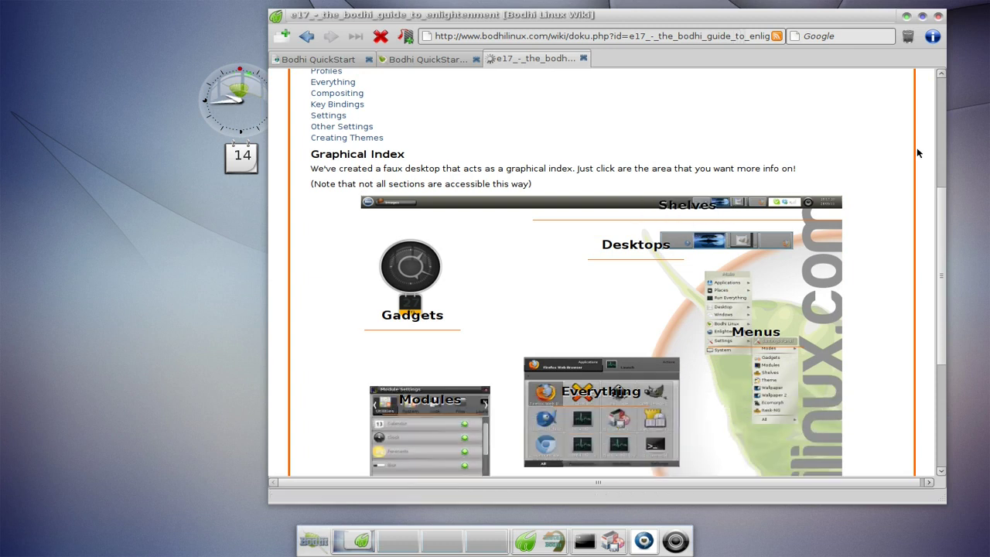
scroll(889, 201, "down", 3)
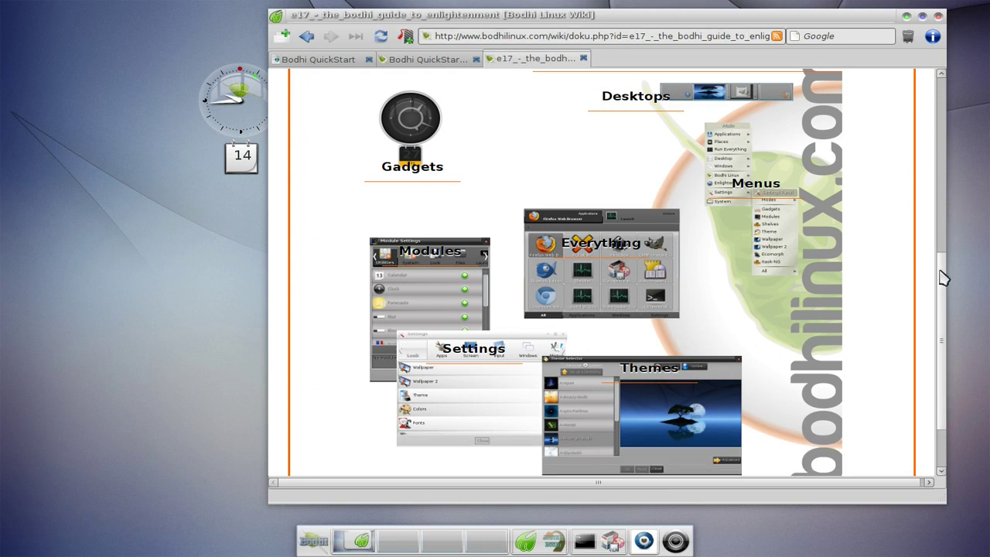
left_click_drag(941, 281, 956, 96)
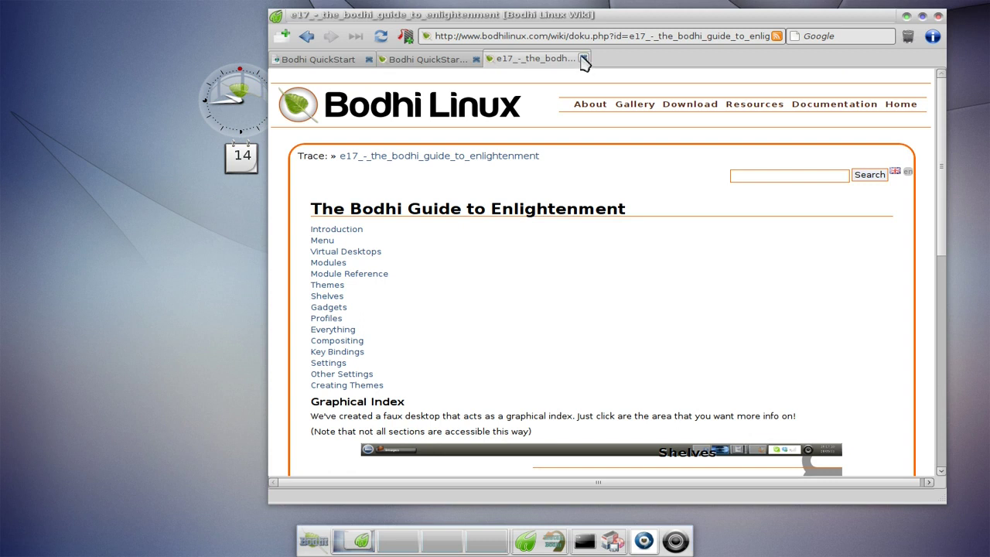
Go back to the Quick Start Guide tab, skim its index, then minimize Midori.
left_click(464, 62)
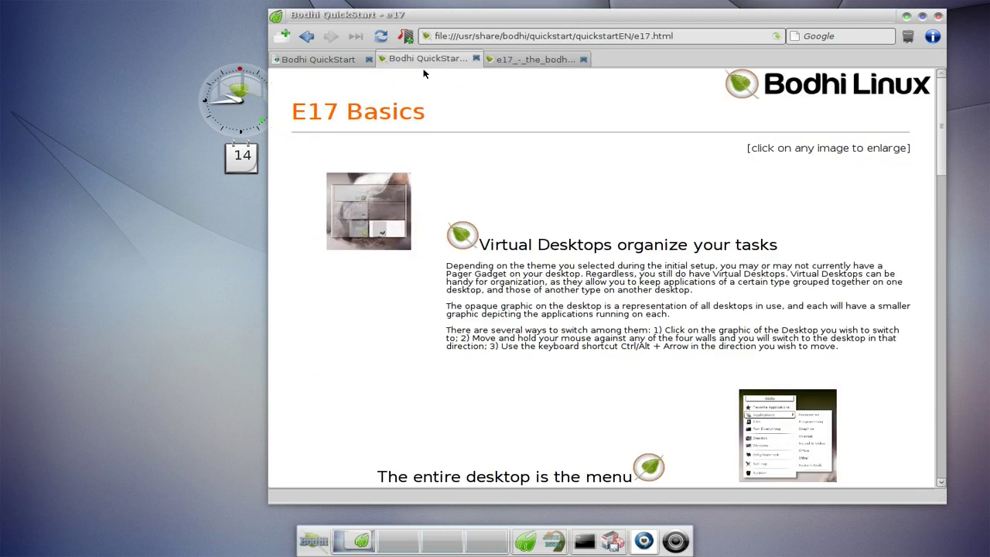
left_click(317, 61)
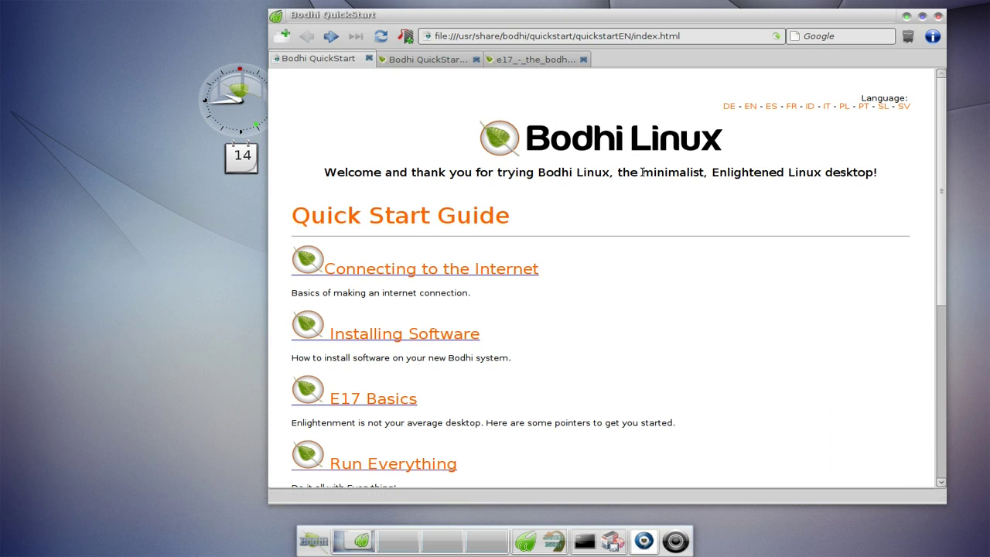
scroll(645, 177, "down", 4)
scroll(653, 184, "down", 2)
scroll(657, 182, "up", 6)
scroll(665, 172, "up", 1)
left_click(906, 17)
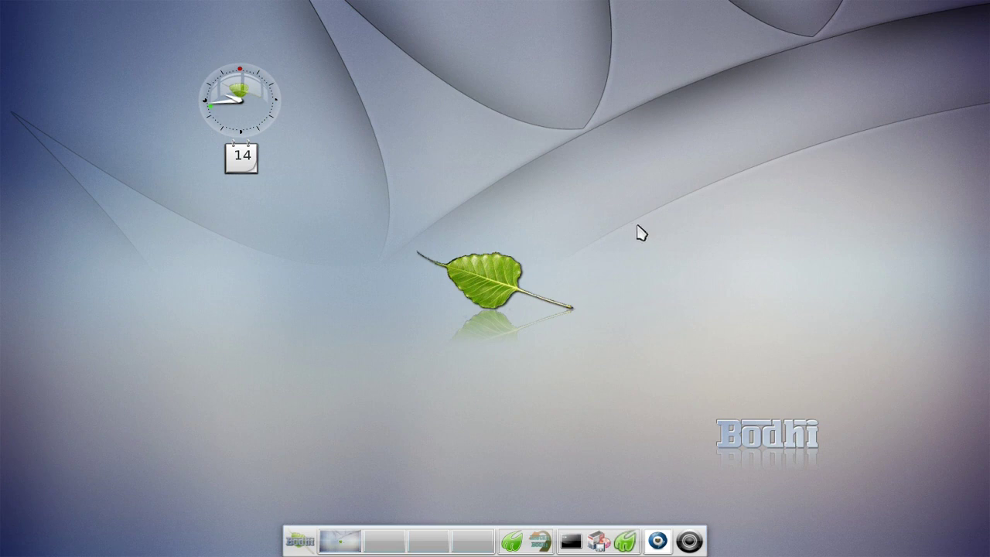
left_click(405, 87)
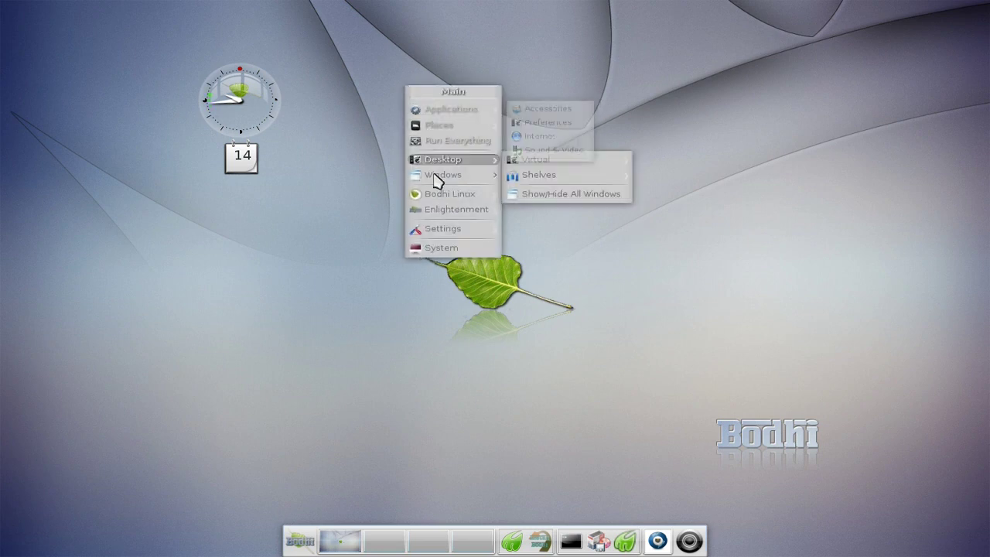
mouse_move(445, 229)
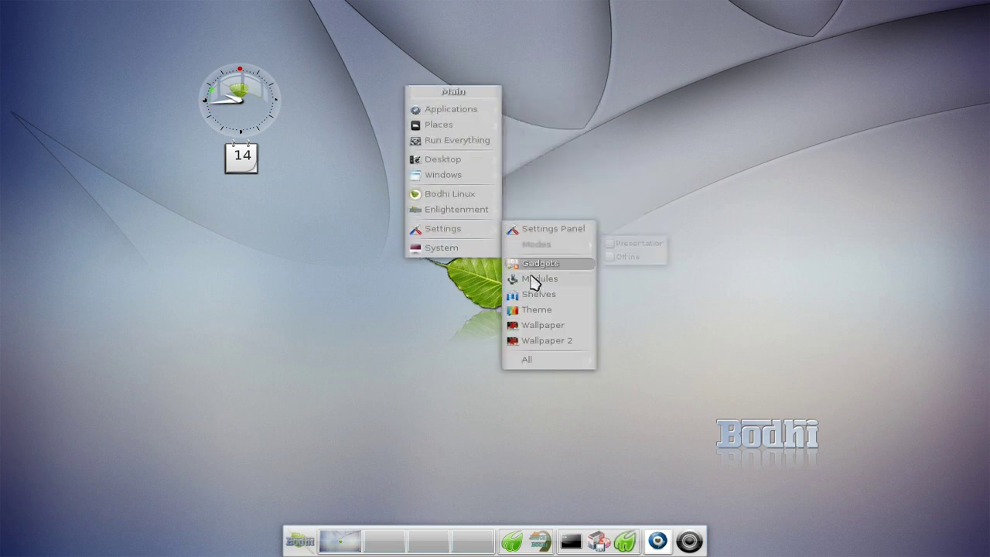
mouse_move(528, 244)
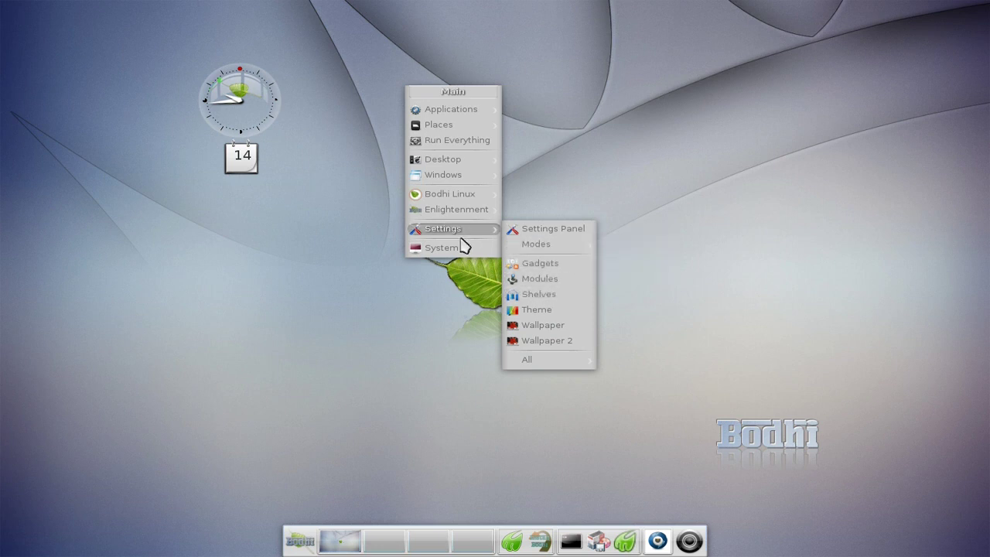
left_click(360, 238)
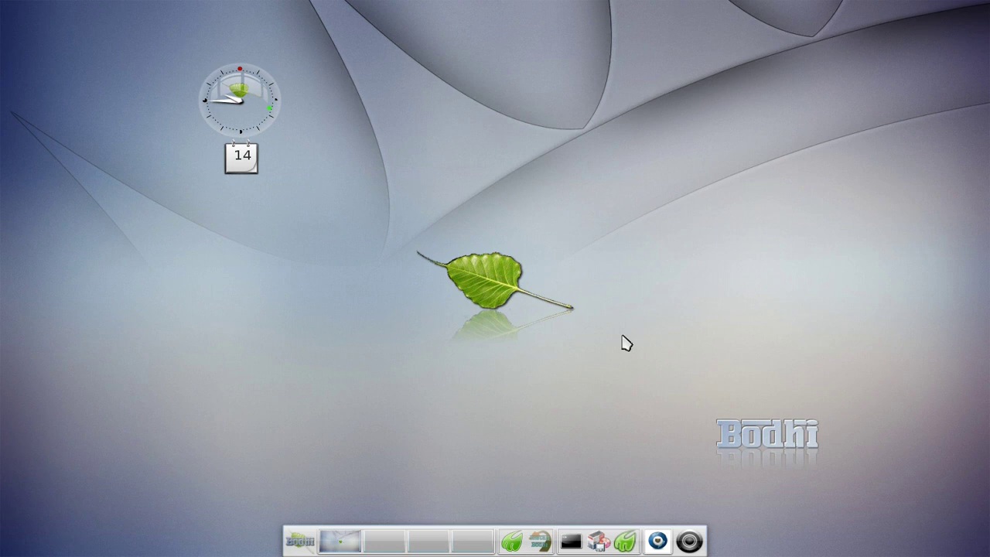
Open the main menu and browse the Bodhi Linux, Windows, Places, Applications, System and Enlightenment submenus.
left_click(629, 72)
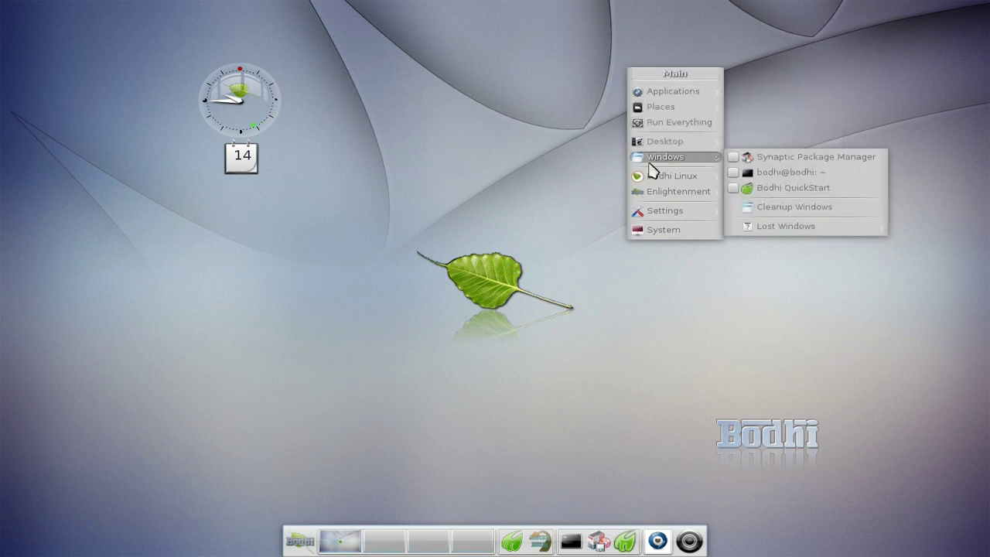
mouse_move(652, 183)
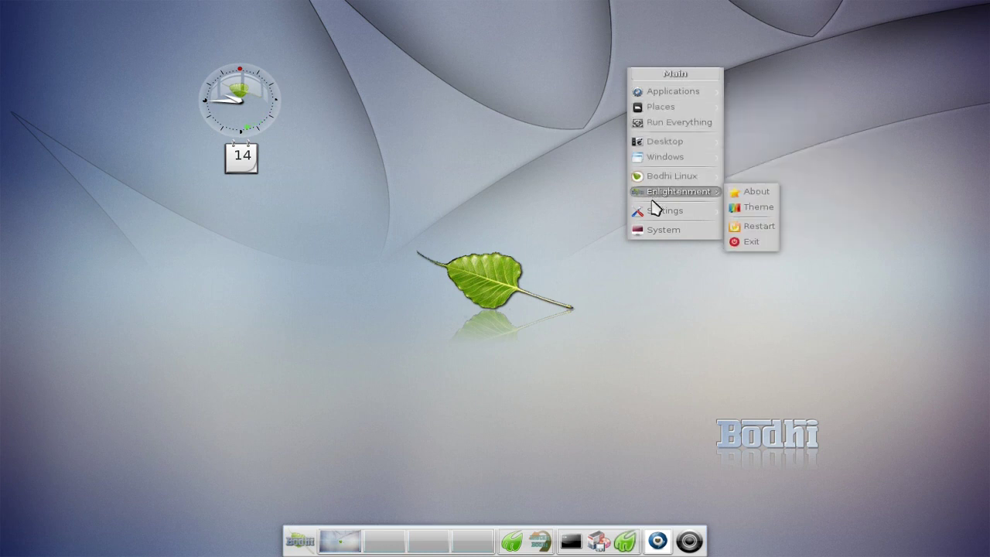
mouse_move(653, 215)
mouse_move(693, 180)
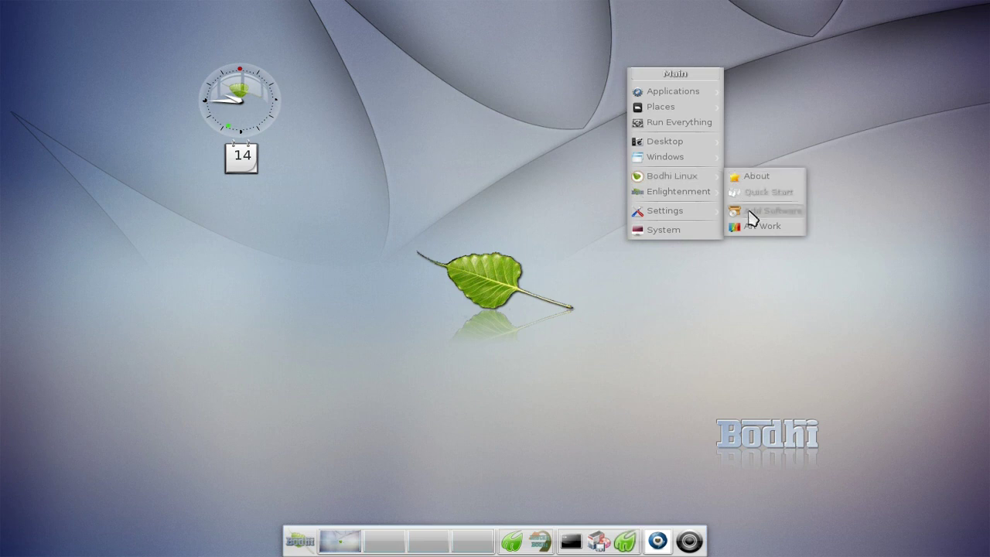
mouse_move(689, 157)
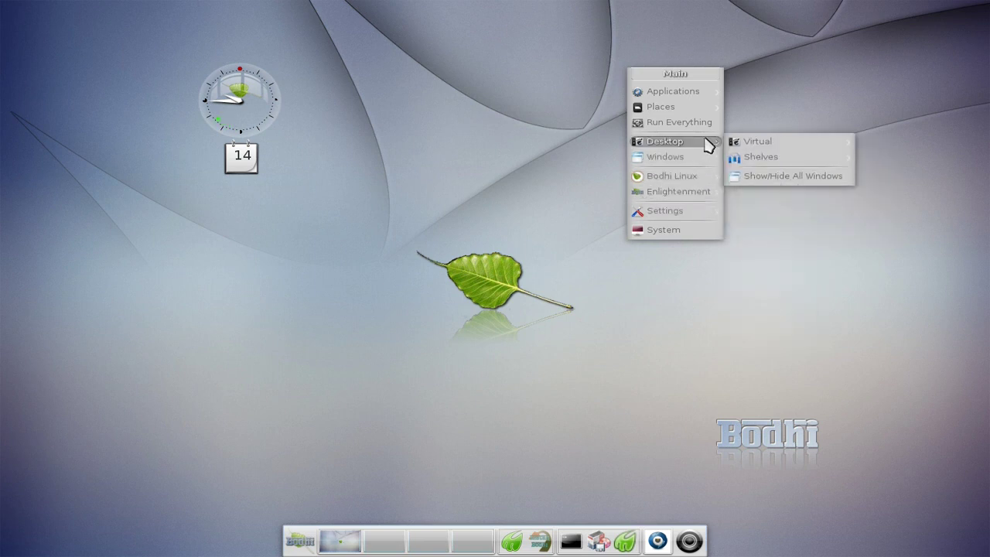
mouse_move(707, 112)
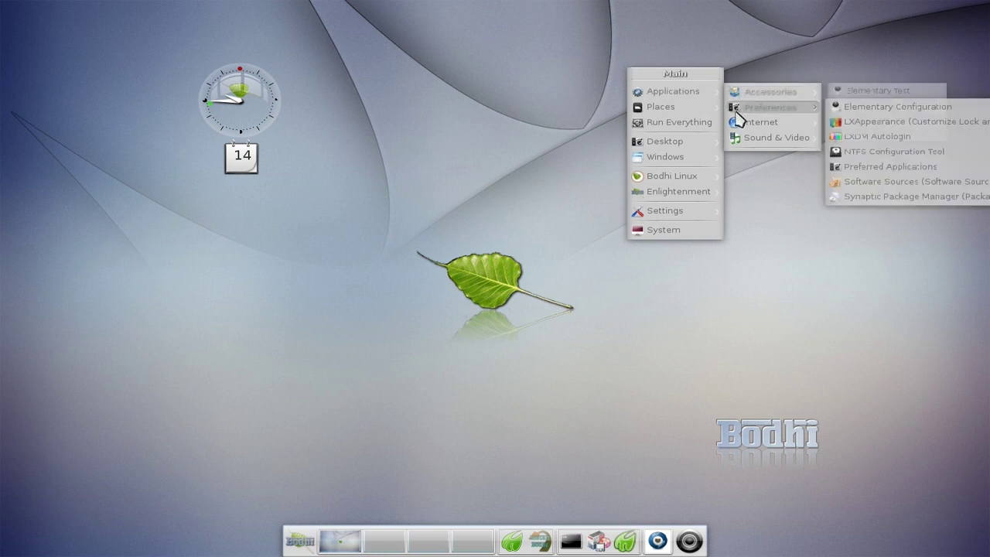
mouse_move(750, 112)
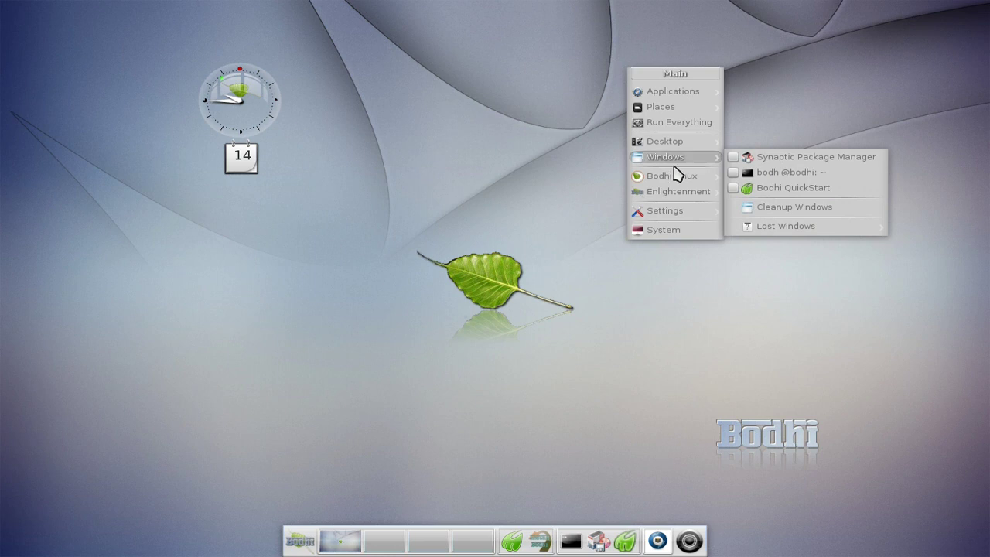
mouse_move(673, 230)
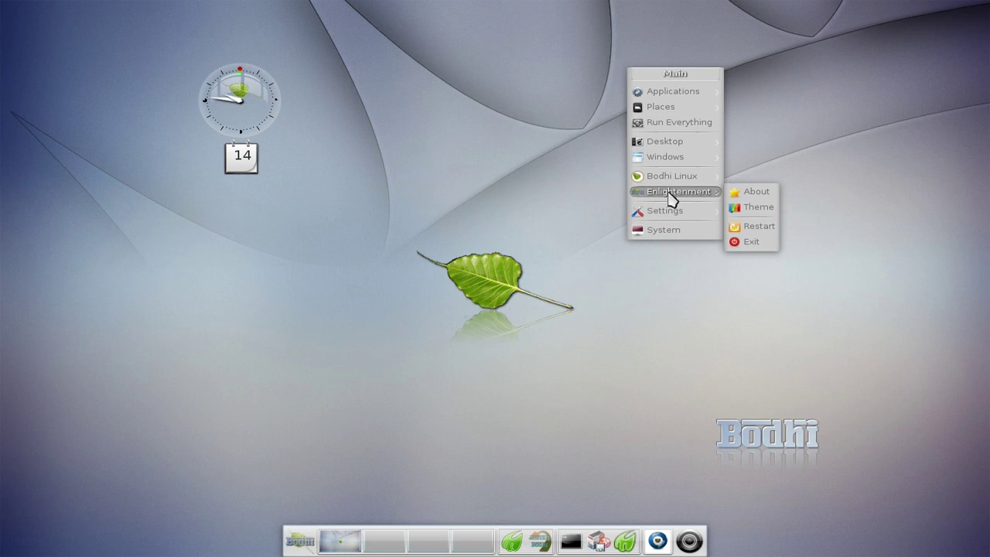
Dismiss the main menu, restore the QuickStart window and scroll slightly through the Quick Start Guide index.
left_click(590, 182)
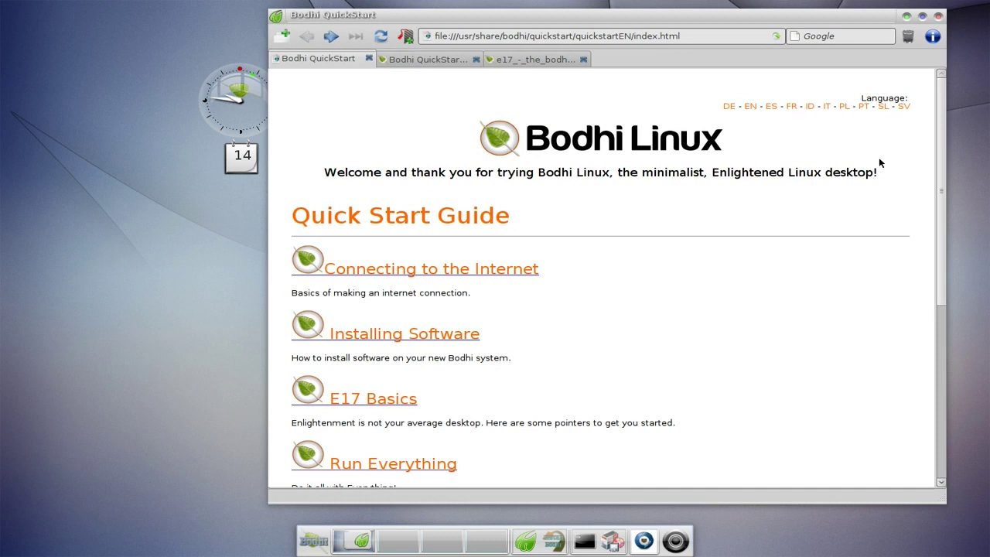
scroll(942, 163, "down", 1)
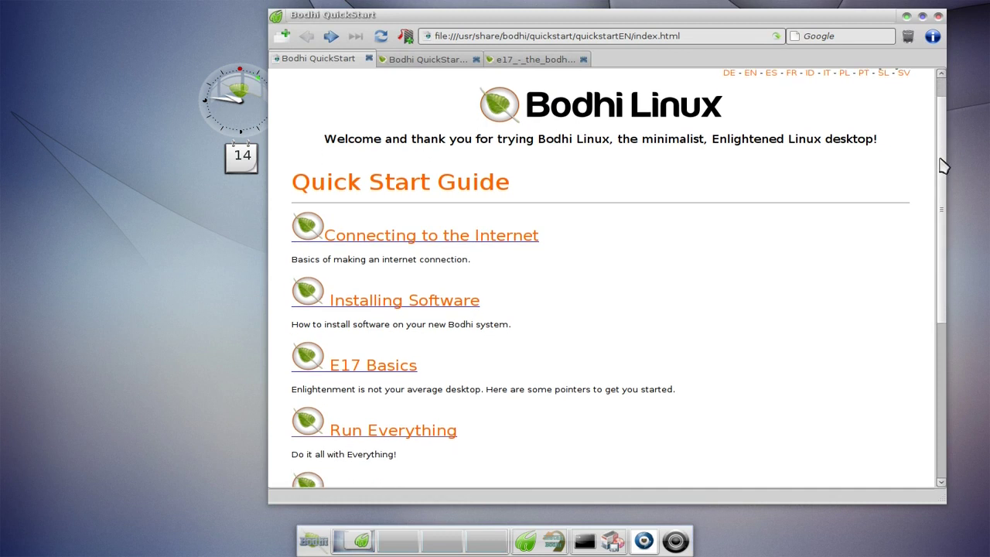
left_click_drag(943, 167, 938, 143)
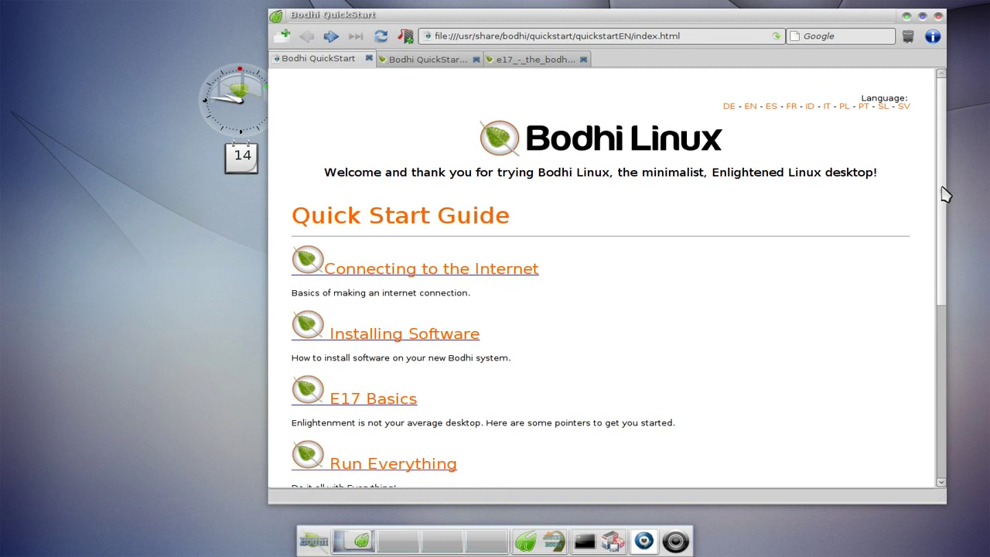
left_click_drag(943, 195, 944, 193)
left_click_drag(944, 193, 927, 183)
left_click_drag(943, 192, 943, 190)
left_click_drag(943, 193, 941, 205)
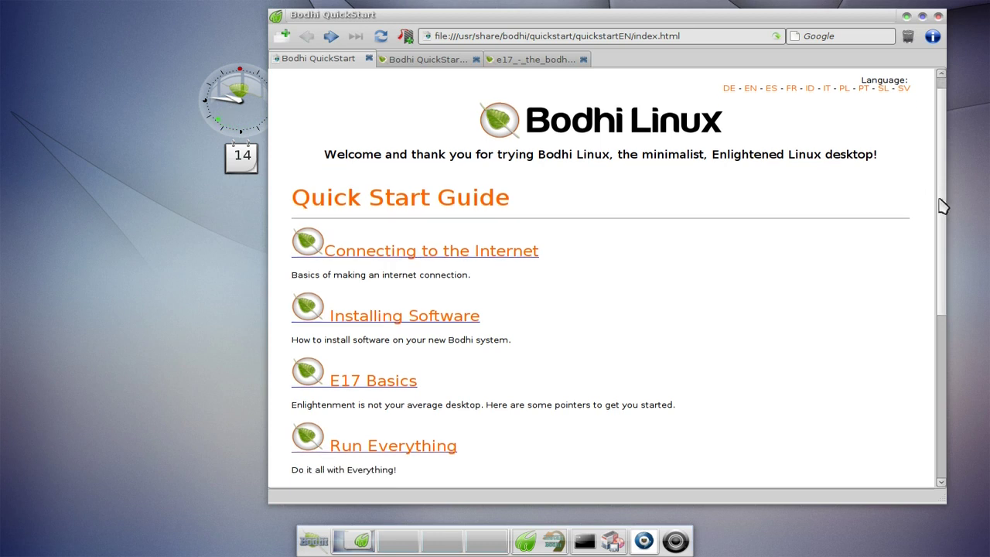